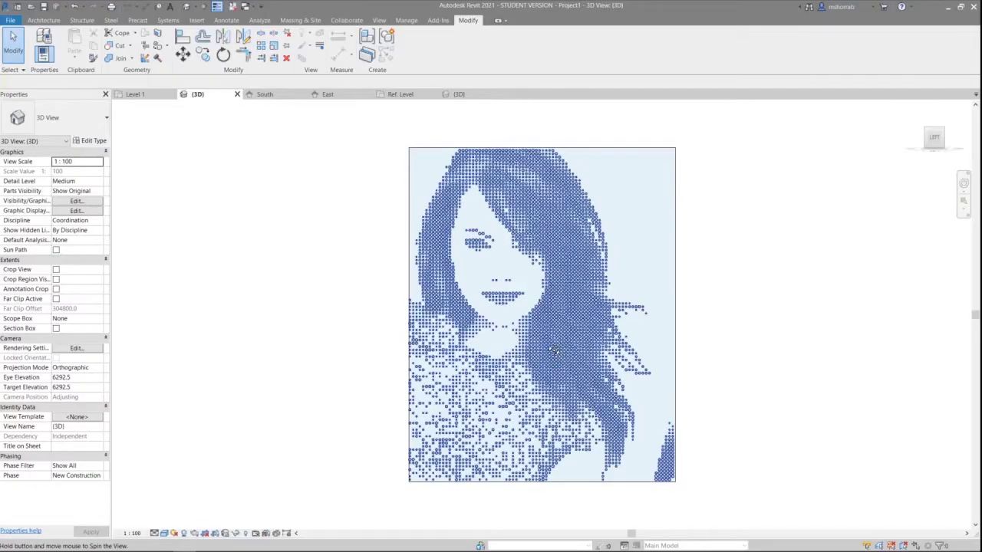
- Examine the perforated portrait panel in the 3D view up close, as a whole and from an angle
{"action": "middle_click_drag", "start_coordinate": [552, 356], "coordinate": [612, 381], "text": "shift"}
{"action": "scroll", "coordinate": [522, 411], "scroll_direction": "up", "scroll_amount": 2}
{"action": "middle_click_drag", "start_coordinate": [553, 277], "coordinate": [467, 361]}
{"action": "scroll", "coordinate": [463, 358], "scroll_direction": "up", "scroll_amount": 1}
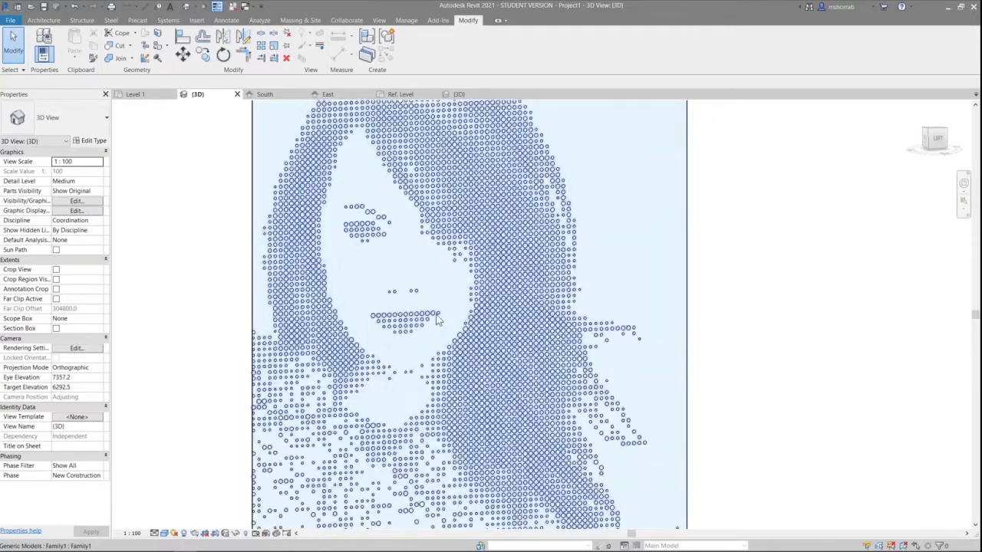
{"action": "middle_click_drag", "start_coordinate": [439, 109], "coordinate": [449, 158]}
{"action": "scroll", "coordinate": [491, 194], "scroll_direction": "up", "scroll_amount": 5}
{"action": "middle_click_drag", "start_coordinate": [490, 193], "coordinate": [320, 285]}
{"action": "scroll", "coordinate": [506, 384], "scroll_direction": "down", "scroll_amount": 1}
{"action": "middle_click_drag", "start_coordinate": [499, 406], "coordinate": [690, 54]}
{"action": "scroll", "coordinate": [558, 103], "scroll_direction": "down", "scroll_amount": 6}
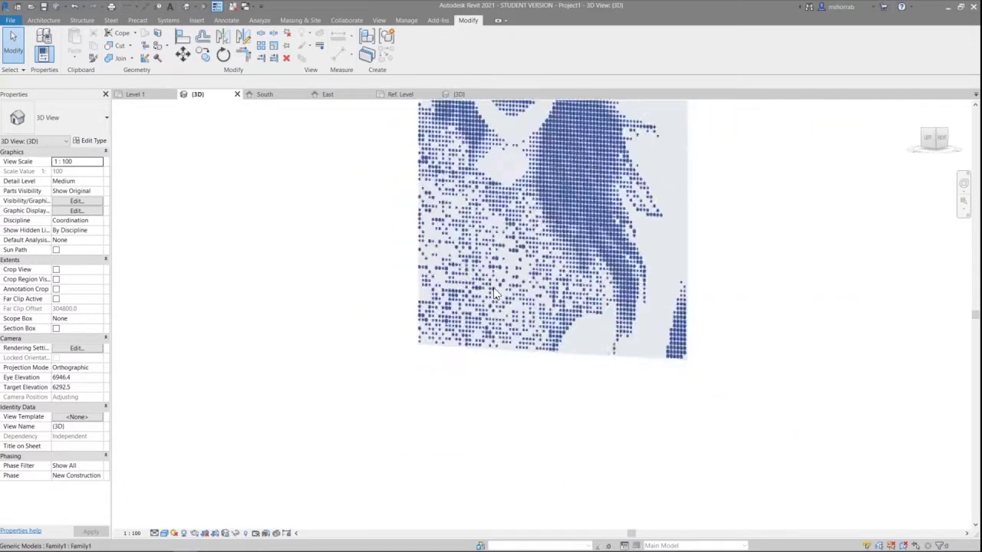
{"action": "scroll", "coordinate": [491, 315], "scroll_direction": "down", "scroll_amount": 2}
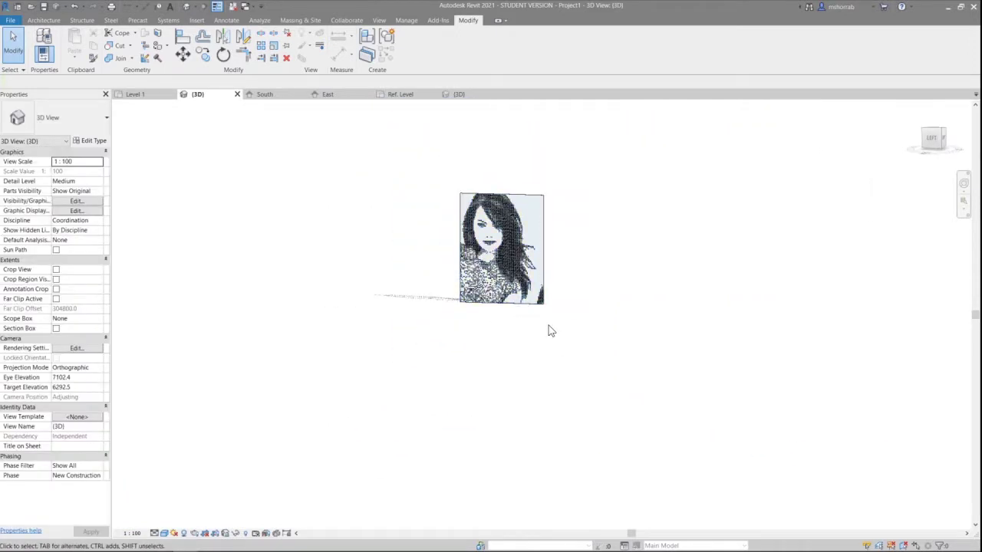
{"action": "middle_click_drag", "start_coordinate": [517, 334], "coordinate": [530, 291], "text": "shift"}
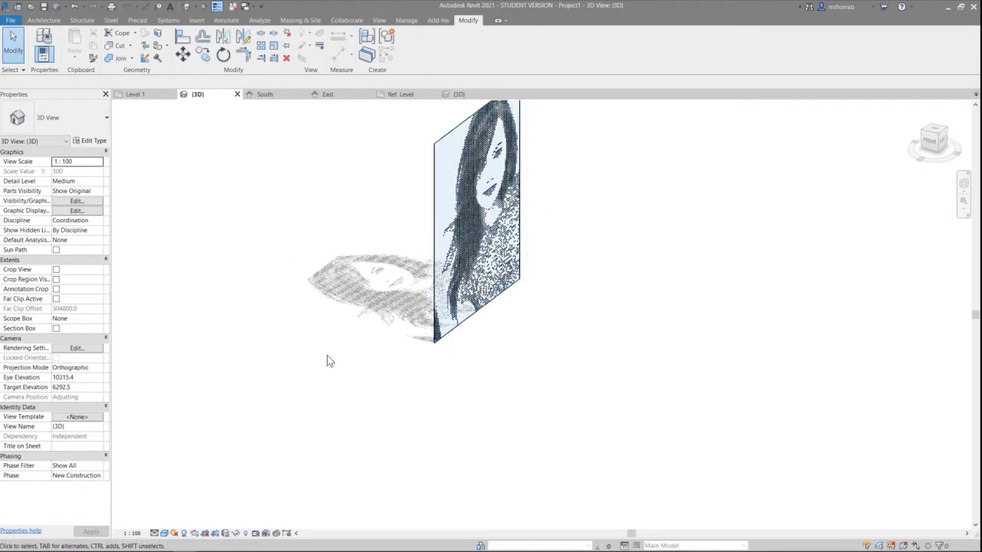
{"action": "scroll", "coordinate": [332, 308], "scroll_direction": "up", "scroll_amount": 3}
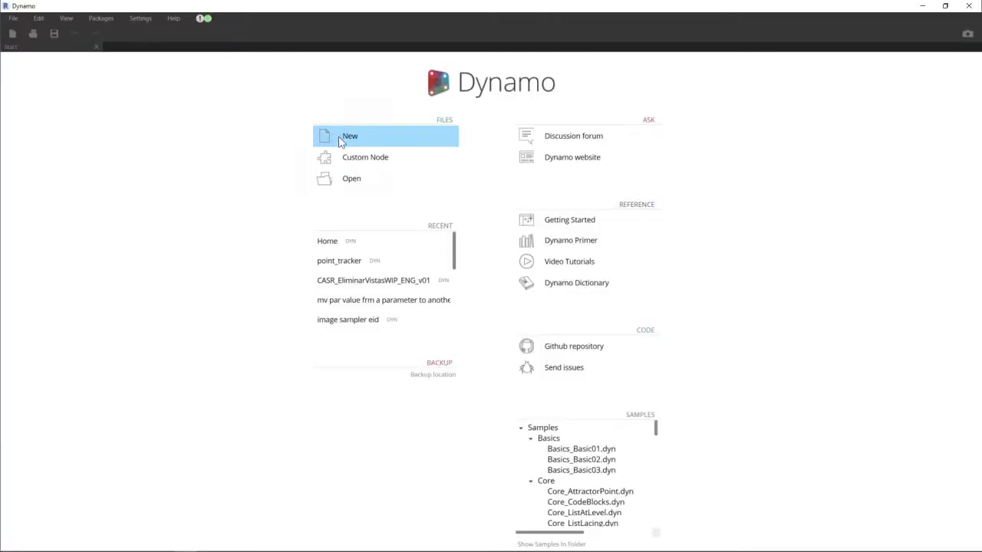
- Create a new Dynamo graph and add an Image.ReadFromFile node
{"action": "left_click", "coordinate": [342, 136]}
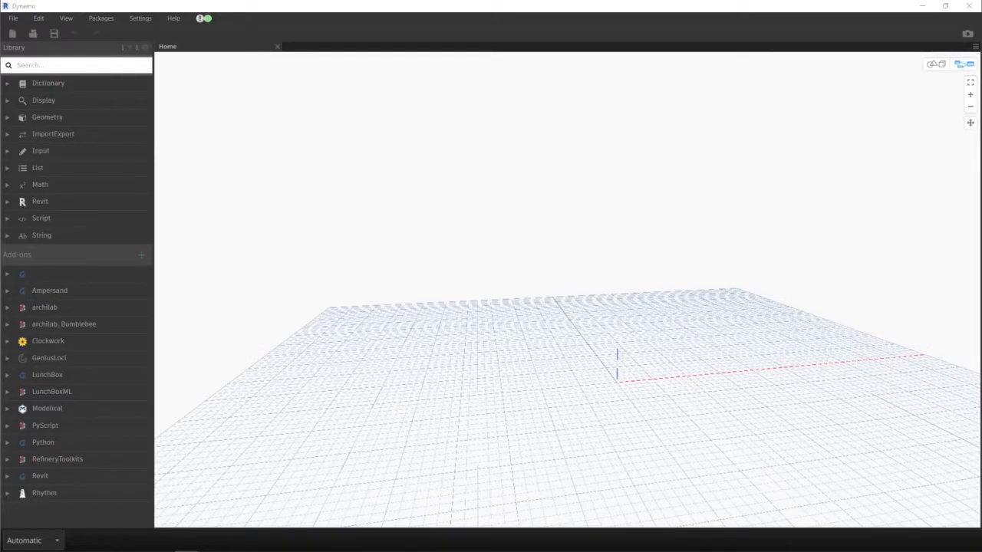
{"action": "right_click", "coordinate": [457, 264]}
{"action": "key", "text": "Escape"}
{"action": "right_click", "coordinate": [496, 237]}
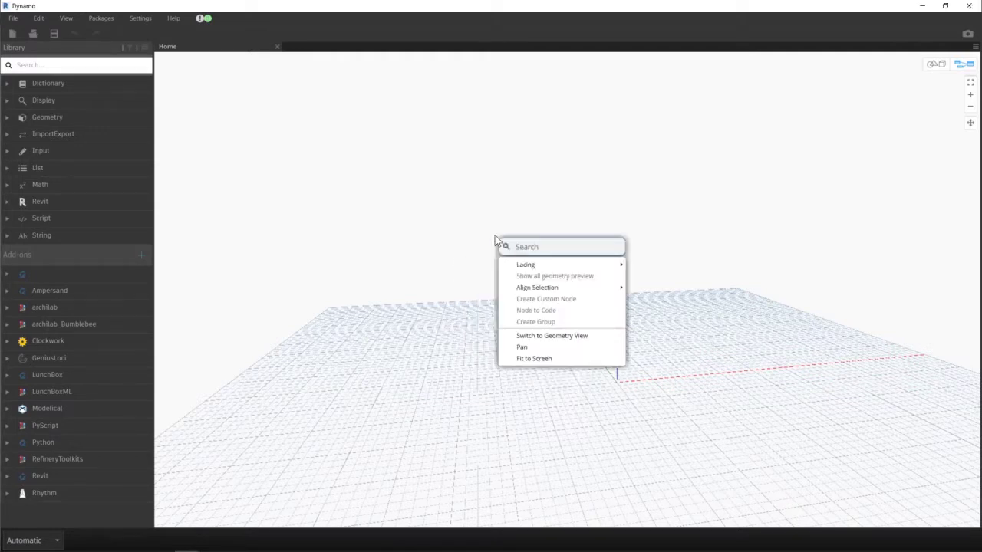
{"action": "type", "text": "image"}
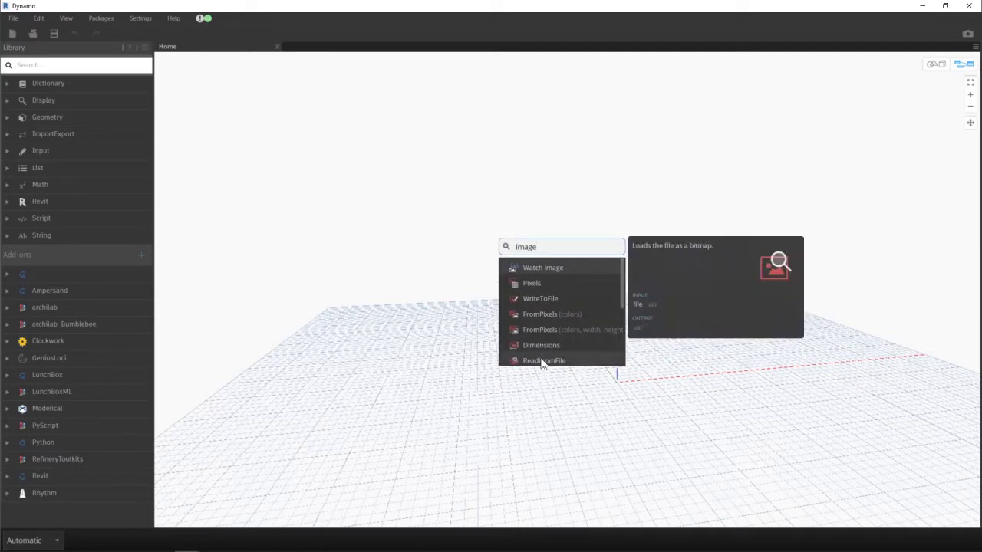
{"action": "left_click", "coordinate": [542, 361]}
- Add a File From Path node and connect its output to the file input of Image.ReadFromFile
{"action": "right_click", "coordinate": [540, 292]}
{"action": "type", "text": "File fro"}
{"action": "left_click", "coordinate": [574, 326]}
{"action": "left_click_drag", "start_coordinate": [575, 325], "coordinate": [406, 222]}
{"action": "left_click", "coordinate": [440, 229]}
{"action": "left_click", "coordinate": [519, 252]}
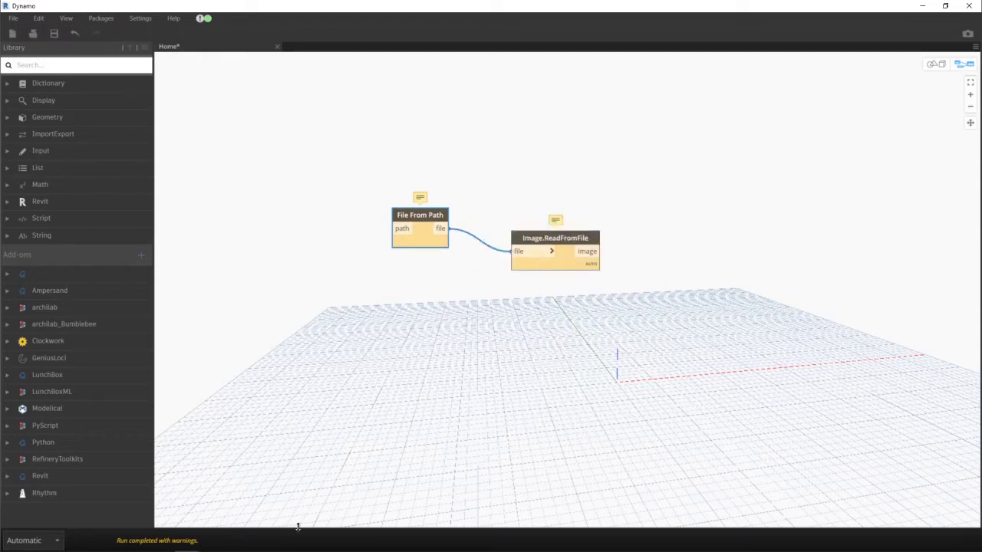
- Set the graph's run mode to Manual and add a File Path node
{"action": "left_click", "coordinate": [46, 540]}
{"action": "left_click", "coordinate": [31, 486]}
{"action": "right_click", "coordinate": [396, 307]}
{"action": "key", "text": "Escape"}
{"action": "right_click", "coordinate": [438, 317]}
{"action": "type", "text": "path"}
{"action": "left_click", "coordinate": [470, 359]}
{"action": "left_click_drag", "start_coordinate": [503, 309], "coordinate": [402, 234]}
- Load the portrait image into the File Path node and feed it to File From Path
{"action": "left_click", "coordinate": [270, 204]}
{"action": "double_click", "coordinate": [164, 114]}
{"action": "double_click", "coordinate": [162, 99]}
{"action": "left_click_drag", "start_coordinate": [384, 191], "coordinate": [295, 116]}
{"action": "left_click_drag", "start_coordinate": [421, 219], "coordinate": [443, 195]}
- Add a Watch Image node, connect Image.ReadFromFile to it and run the graph to preview the portrait
{"action": "right_click", "coordinate": [634, 354]}
{"action": "type", "text": "image wa"}
{"action": "left_click", "coordinate": [673, 396]}
{"action": "left_click_drag", "start_coordinate": [697, 386], "coordinate": [696, 232]}
{"action": "left_click_drag", "start_coordinate": [590, 252], "coordinate": [677, 252]}
{"action": "left_click", "coordinate": [86, 540]}
{"action": "left_click_drag", "start_coordinate": [769, 234], "coordinate": [778, 127]}
- Add an Image.Pixels node and connect the Watch Image output to its image input
{"action": "scroll", "coordinate": [496, 455], "scroll_direction": "down", "scroll_amount": 2}
{"action": "middle_click_drag", "start_coordinate": [495, 456], "coordinate": [289, 395]}
{"action": "right_click", "coordinate": [772, 360]}
{"action": "type", "text": "pixe"}
{"action": "left_click", "coordinate": [791, 404]}
{"action": "left_click_drag", "start_coordinate": [825, 405], "coordinate": [766, 262]}
{"action": "left_click", "coordinate": [580, 135]}
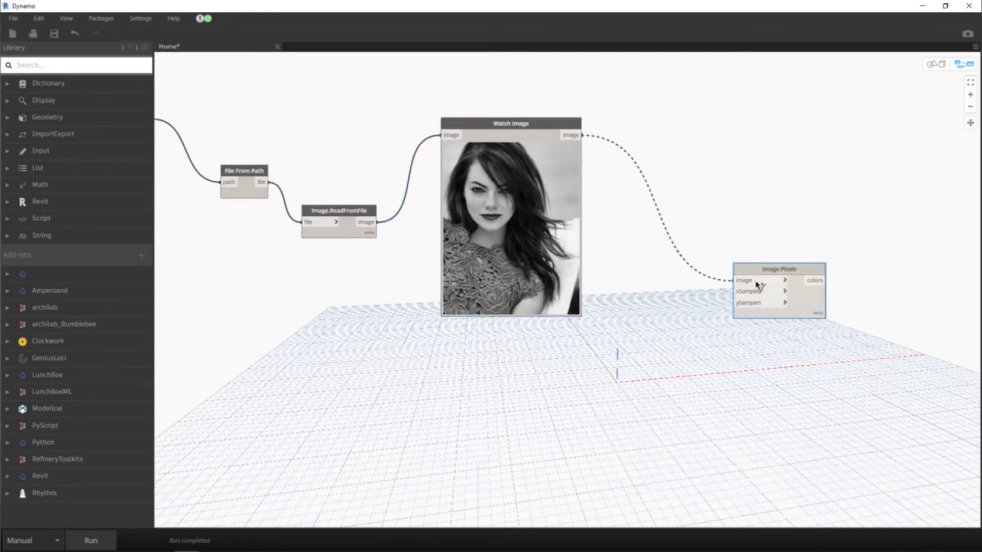
{"action": "left_click", "coordinate": [735, 280]}
- Add an Integer Slider node below the Watch Image node and set its maximum to 150
{"action": "right_click", "coordinate": [576, 399]}
{"action": "type", "text": "slide"}
{"action": "left_click", "coordinate": [623, 443]}
{"action": "left_click_drag", "start_coordinate": [655, 436], "coordinate": [583, 366]}
{"action": "left_click", "coordinate": [543, 377]}
{"action": "left_click", "coordinate": [546, 405]}
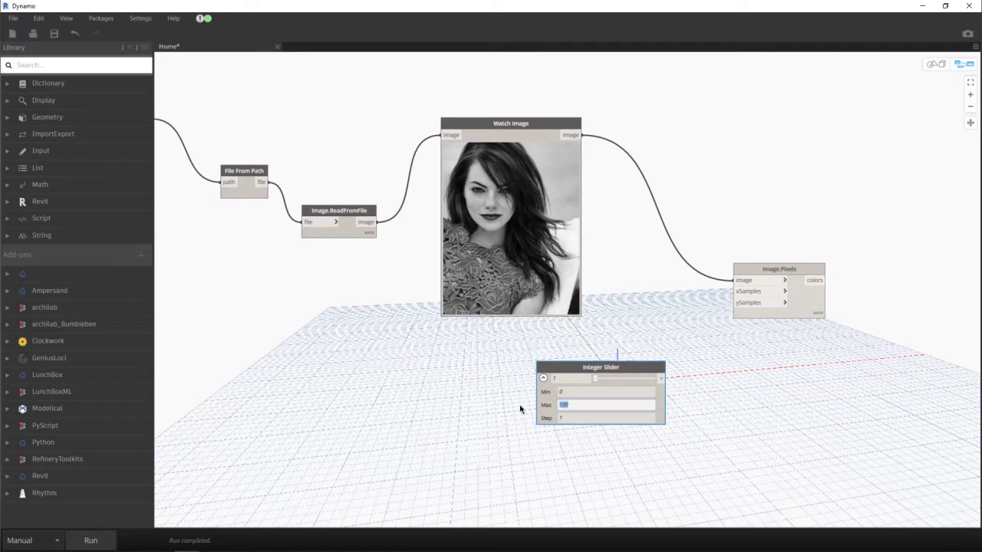
{"action": "type", "text": "150"}
{"action": "key", "text": "Return"}
{"action": "left_click", "coordinate": [543, 378]}
- Duplicate the Integer Slider and place the copy directly below the original
{"action": "left_click_drag", "start_coordinate": [568, 367], "coordinate": [563, 350]}
{"action": "key", "text": "ctrl+c"}
{"action": "key", "text": "ctrl+v"}
{"action": "left_click_drag", "start_coordinate": [736, 359], "coordinate": [599, 397]}
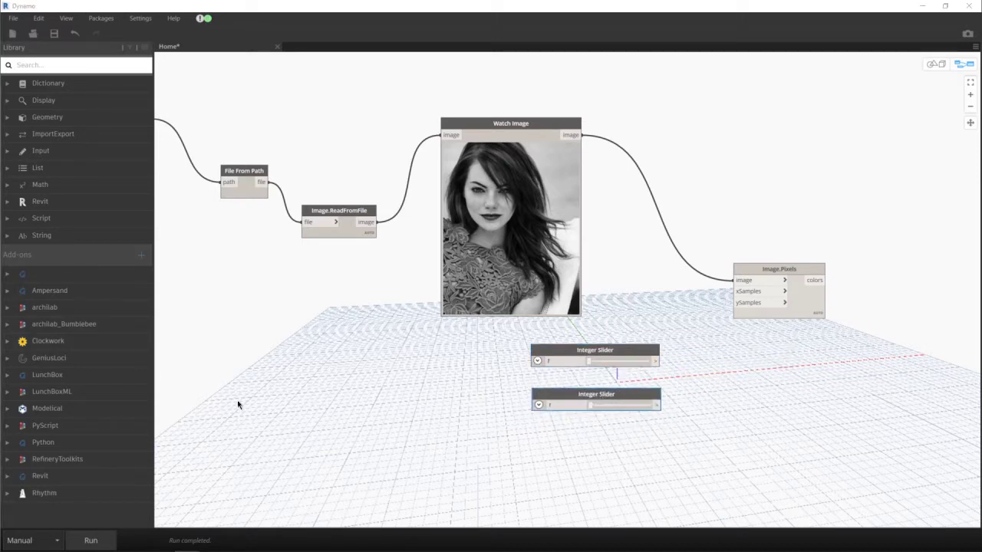
- Connect the upper slider to xSamples and the lower slider to ySamples of Image.Pixels
{"action": "middle_click_drag", "start_coordinate": [734, 359], "coordinate": [521, 331]}
{"action": "left_click_drag", "start_coordinate": [565, 249], "coordinate": [668, 274]}
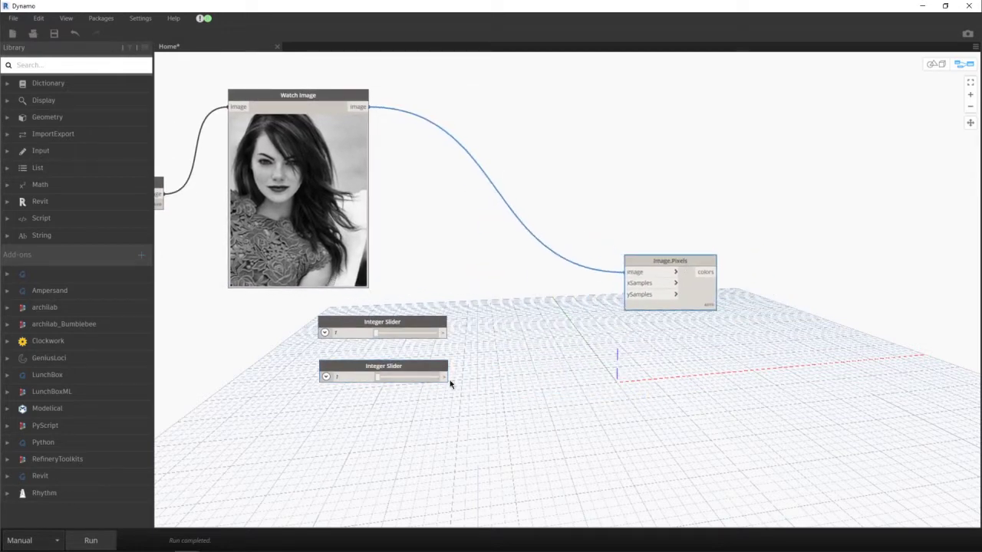
{"action": "left_click", "coordinate": [442, 333]}
{"action": "left_click", "coordinate": [646, 284]}
{"action": "left_click", "coordinate": [444, 376]}
{"action": "left_click", "coordinate": [641, 294]}
- Switch to Photoshop and check the portrait's proportional height for a width of 400 pixels
{"action": "left_click", "coordinate": [264, 538]}
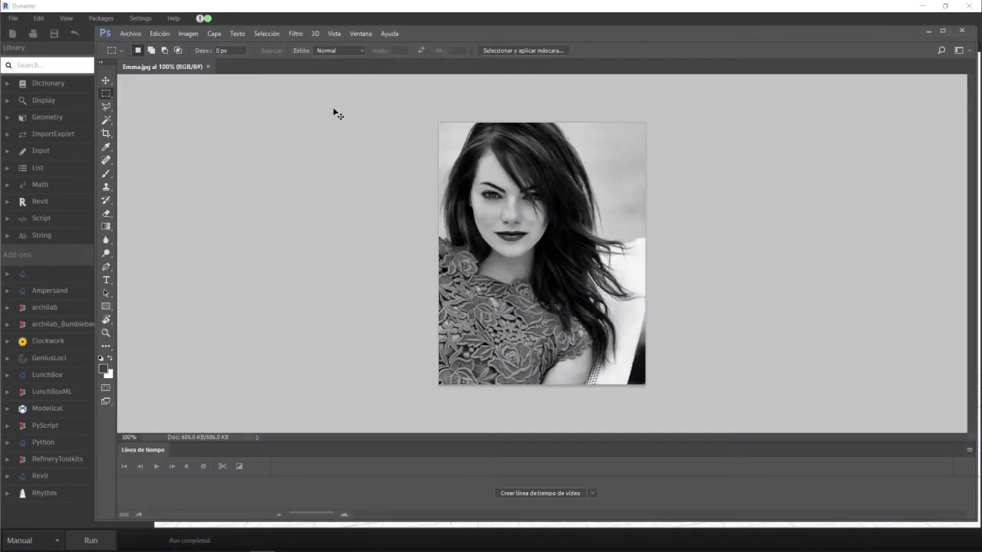
{"action": "key", "text": "ctrl+alt+i"}
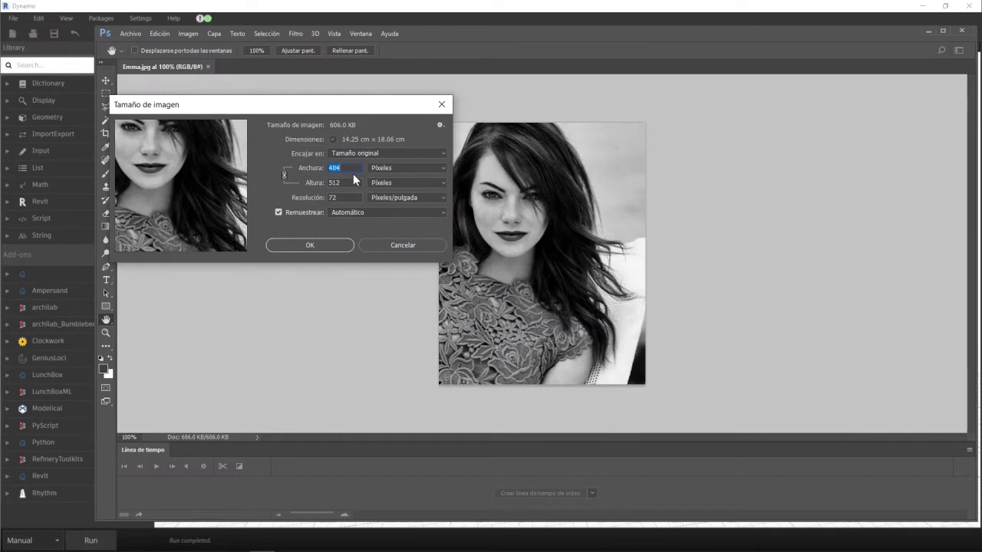
{"action": "type", "text": "400"}
{"action": "key", "text": "Tab"}
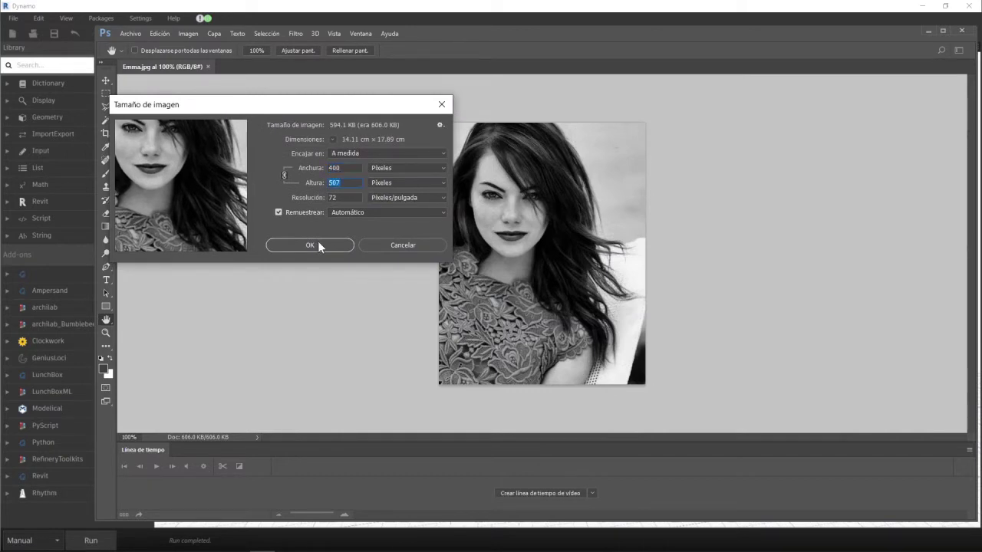
{"action": "left_click", "coordinate": [377, 246]}
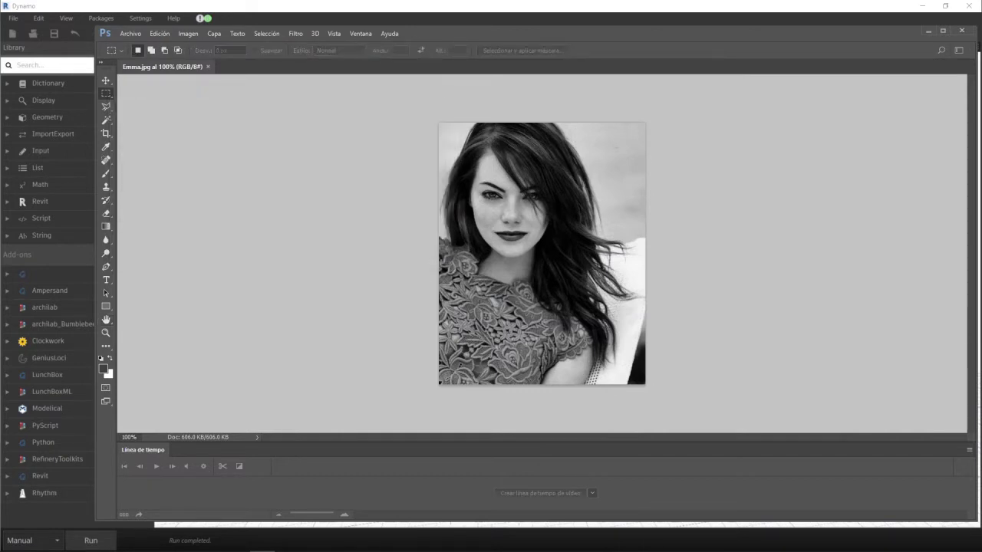
- Reduce the portrait's canvas size to a width of 400 pixels and accept the clipping
{"action": "key", "text": "ctrl+alt+c"}
{"action": "left_click", "coordinate": [320, 172]}
{"action": "left_click", "coordinate": [322, 192]}
{"action": "type", "text": "400"}
{"action": "key", "text": "Tab"}
{"action": "left_click", "coordinate": [387, 128]}
{"action": "left_click", "coordinate": [508, 221]}
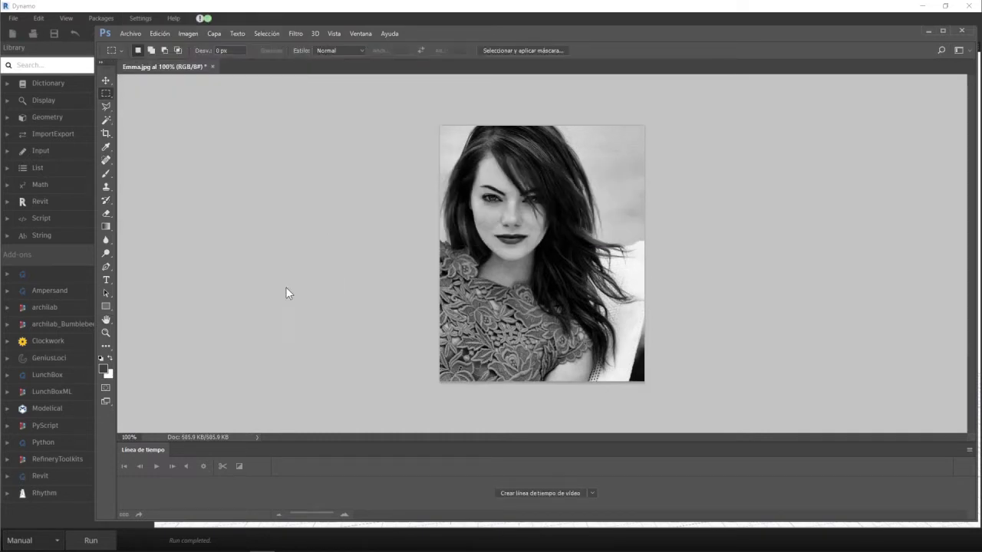
- Return to Dynamo and set the xSamples slider to 40 and the ySamples slider to 50
{"action": "left_click", "coordinate": [929, 31]}
{"action": "left_click", "coordinate": [348, 334]}
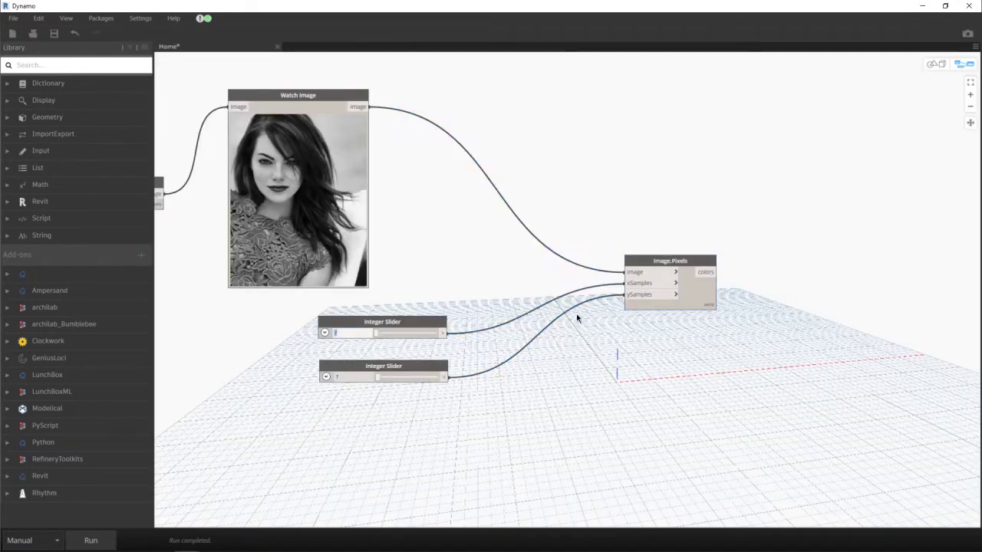
{"action": "left_click", "coordinate": [343, 378]}
{"action": "type", "text": "50"}
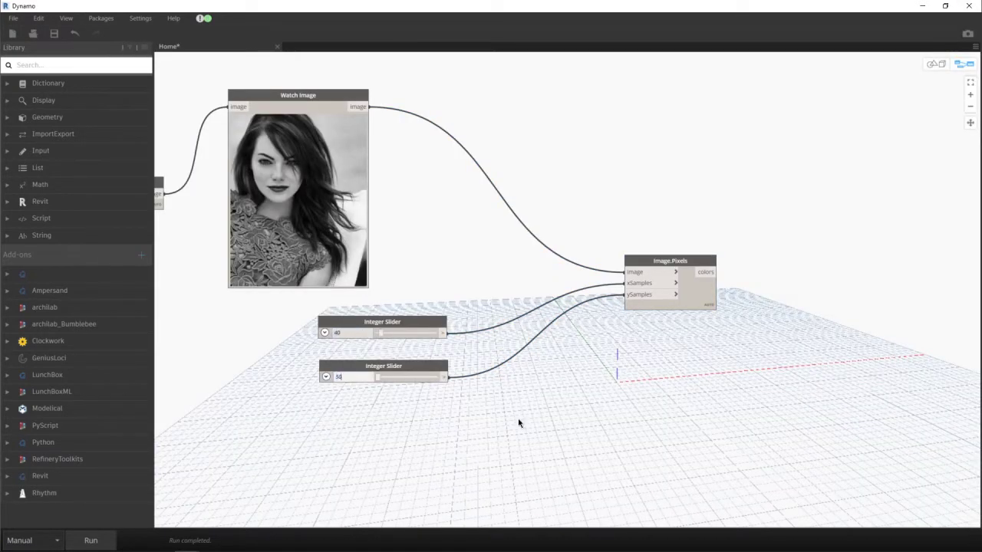
{"action": "left_click", "coordinate": [519, 421]}
- Add a Sequence node and place it below Image.Pixels
{"action": "middle_click_drag", "start_coordinate": [758, 419], "coordinate": [741, 404]}
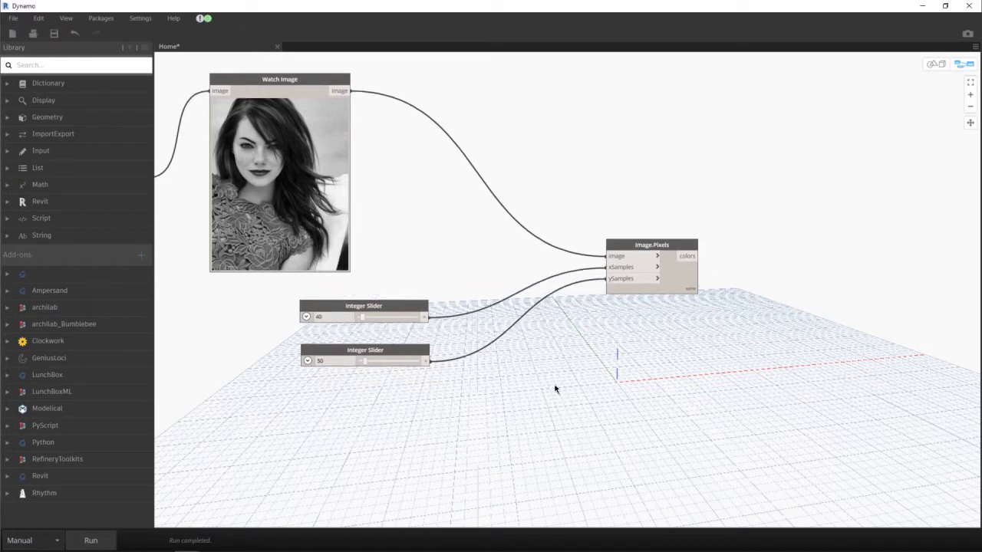
{"action": "right_click", "coordinate": [650, 375]}
{"action": "type", "text": "sequ"}
{"action": "left_click", "coordinate": [696, 412]}
{"action": "left_click_drag", "start_coordinate": [702, 421], "coordinate": [630, 363]}
- Add a Code Block containing 0, feed it to the Sequence start, and connect the xSamples slider to amount
{"action": "double_click", "coordinate": [537, 407]}
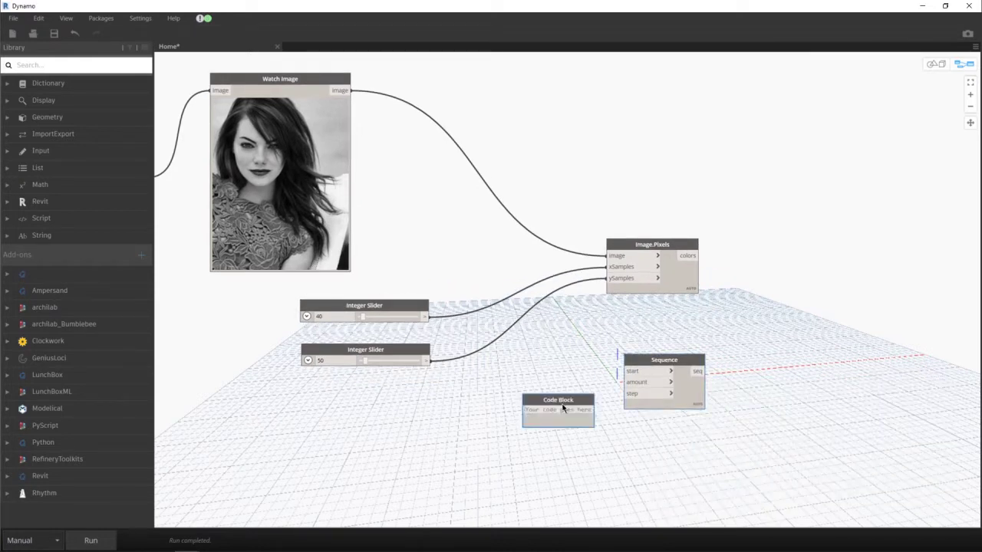
{"action": "type", "text": "0;"}
{"action": "left_click_drag", "start_coordinate": [555, 409], "coordinate": [539, 358]}
{"action": "left_click_drag", "start_coordinate": [427, 317], "coordinate": [640, 384]}
{"action": "left_click_drag", "start_coordinate": [549, 359], "coordinate": [520, 375]}
{"action": "left_click_drag", "start_coordinate": [678, 364], "coordinate": [685, 360]}
- Duplicate the ySamples slider, place the copy below it and feed it to the Sequence step input
{"action": "right_click", "coordinate": [388, 428]}
{"action": "left_click", "coordinate": [401, 356]}
{"action": "key", "text": "ctrl+c"}
{"action": "key", "text": "ctrl+v"}
{"action": "left_click_drag", "start_coordinate": [468, 376], "coordinate": [320, 425]}
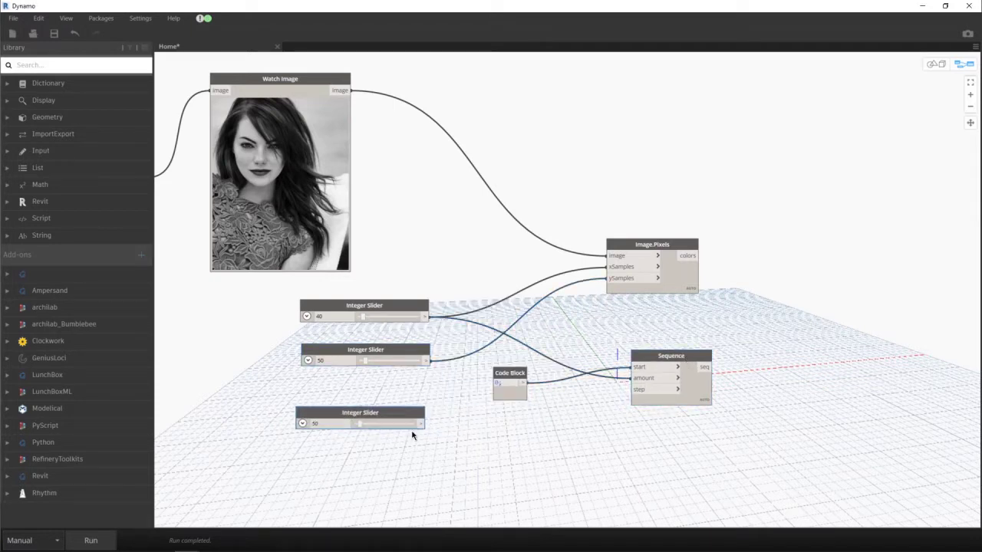
- Rename the three sliders, in descending order, as X, Y and Spacing
{"action": "right_click", "coordinate": [367, 305]}
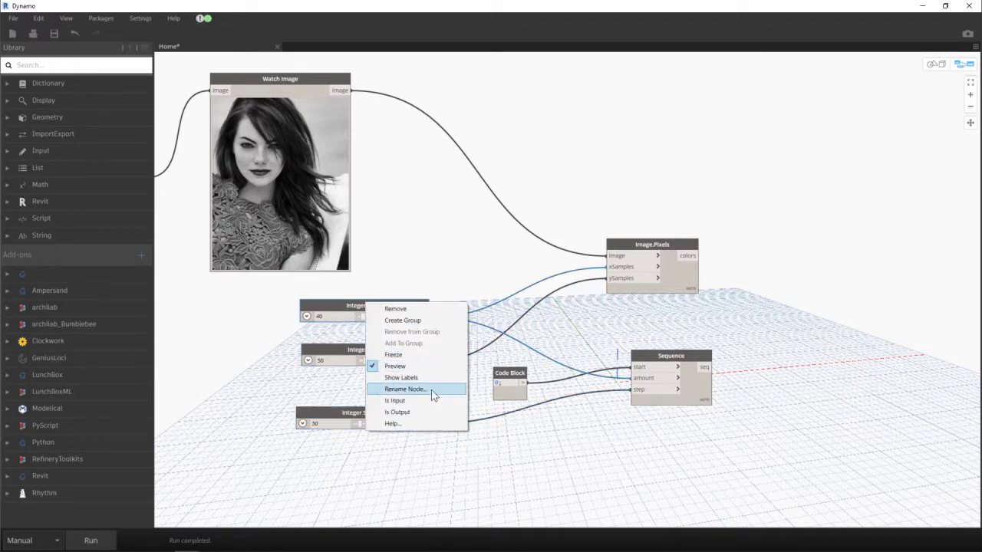
{"action": "left_click", "coordinate": [405, 389]}
{"action": "type", "text": "X"}
{"action": "key", "text": "Return"}
{"action": "right_click", "coordinate": [367, 349]}
{"action": "left_click", "coordinate": [435, 432]}
{"action": "type", "text": "Y"}
{"action": "key", "text": "Return"}
{"action": "right_click", "coordinate": [373, 413]}
{"action": "left_click", "coordinate": [403, 497]}
{"action": "type", "text": "Spacing"}
{"action": "key", "text": "Return"}
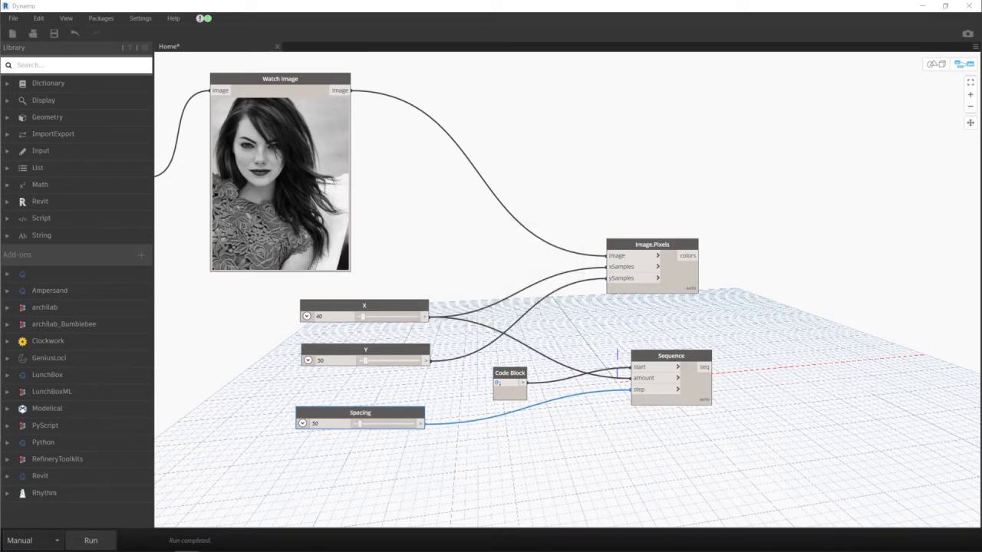
- Duplicate the Sequence node below the original and connect the Spacing slider to the copy's start input
{"action": "left_click", "coordinate": [670, 362]}
{"action": "key", "text": "ctrl+c"}
{"action": "key", "text": "ctrl+v"}
{"action": "middle_click_drag", "start_coordinate": [729, 409], "coordinate": [701, 295]}
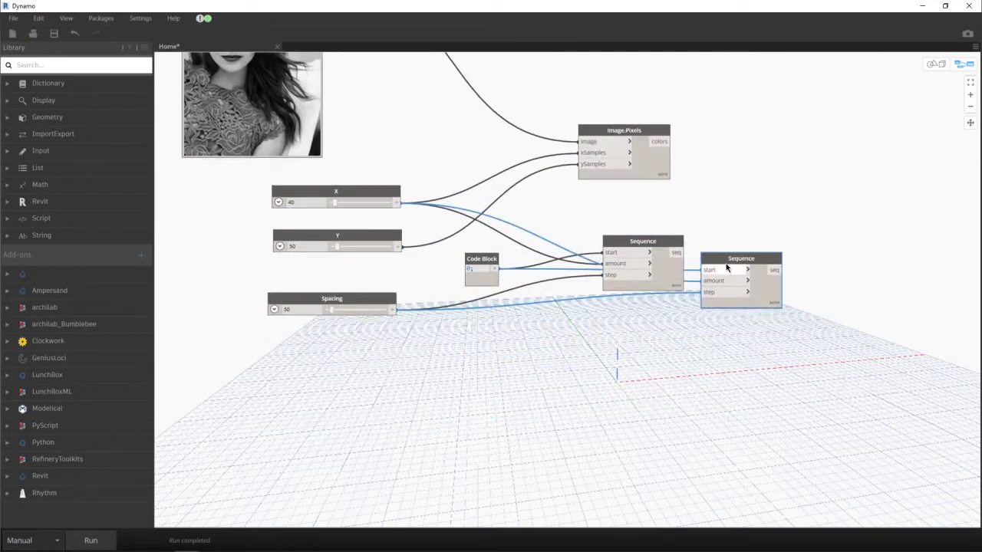
{"action": "left_click_drag", "start_coordinate": [728, 262], "coordinate": [651, 338]}
{"action": "left_click_drag", "start_coordinate": [397, 309], "coordinate": [627, 346]}
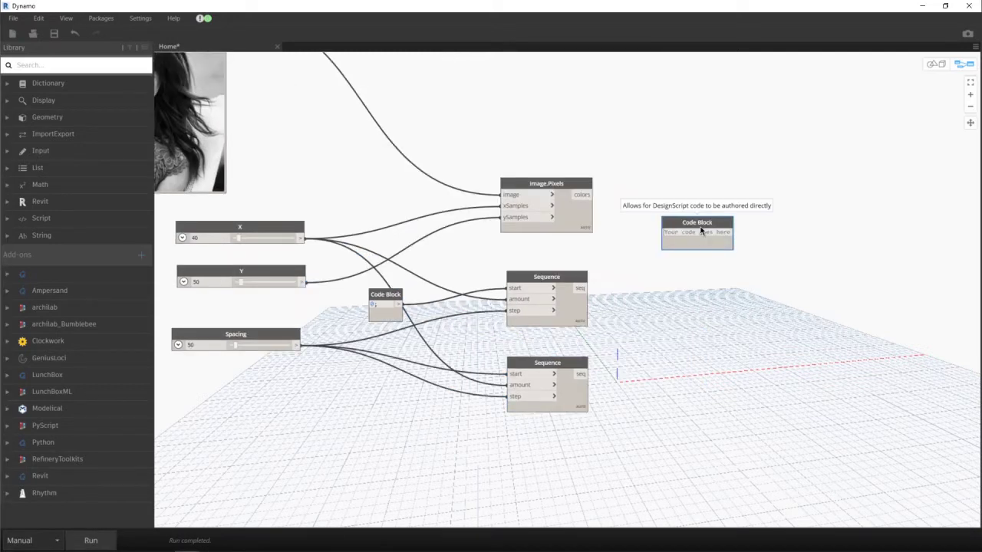
- Add a Color.Brightness node and connect the Image.Pixels colors output to it
{"action": "right_click", "coordinate": [717, 208]}
{"action": "type", "text": "Bright"}
{"action": "left_click", "coordinate": [773, 234]}
{"action": "left_click", "coordinate": [583, 194]}
{"action": "left_click_drag", "start_coordinate": [833, 236], "coordinate": [698, 180]}
{"action": "left_click", "coordinate": [663, 152]}
{"action": "right_click", "coordinate": [709, 291]}
{"action": "key", "text": "Escape"}
{"action": "right_click", "coordinate": [703, 320]}
{"action": "type", "text": "lis"}
{"action": "key", "text": "Escape"}
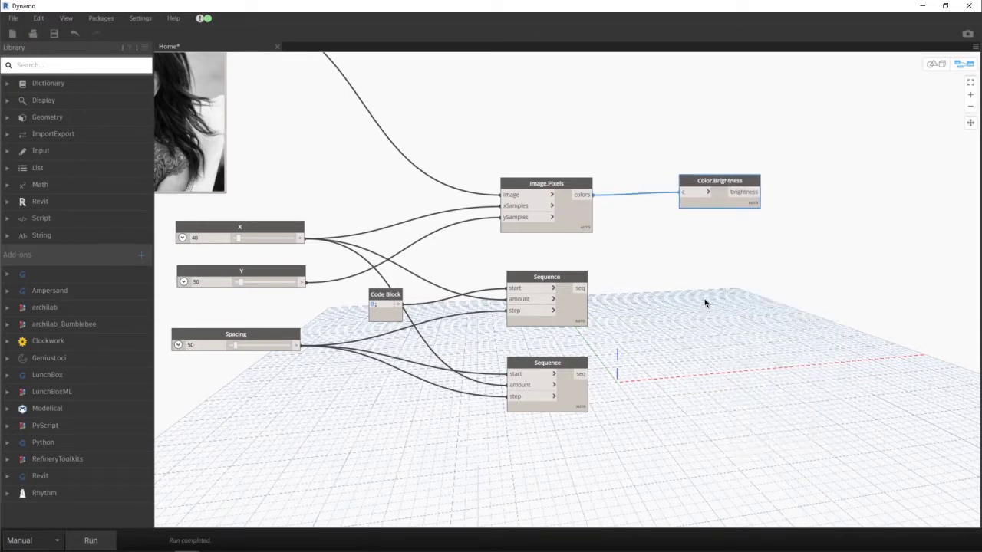
- Add two List.Reverse nodes and connect one to each Sequence output
{"action": "right_click", "coordinate": [705, 300]}
{"action": "type", "text": "rever"}
{"action": "left_click", "coordinate": [735, 333]}
{"action": "left_click_drag", "start_coordinate": [748, 340], "coordinate": [704, 281]}
{"action": "key", "text": "ctrl+c"}
{"action": "key", "text": "ctrl+v"}
{"action": "left_click_drag", "start_coordinate": [797, 297], "coordinate": [721, 369]}
{"action": "left_click_drag", "start_coordinate": [582, 299], "coordinate": [696, 291]}
{"action": "left_click_drag", "start_coordinate": [582, 374], "coordinate": [710, 361]}
- Run the graph and pin the output preview of the lower List.Reverse node
{"action": "middle_click_drag", "start_coordinate": [950, 364], "coordinate": [797, 338]}
{"action": "scroll", "coordinate": [797, 338], "scroll_direction": "up", "scroll_amount": 2}
{"action": "left_click", "coordinate": [91, 540]}
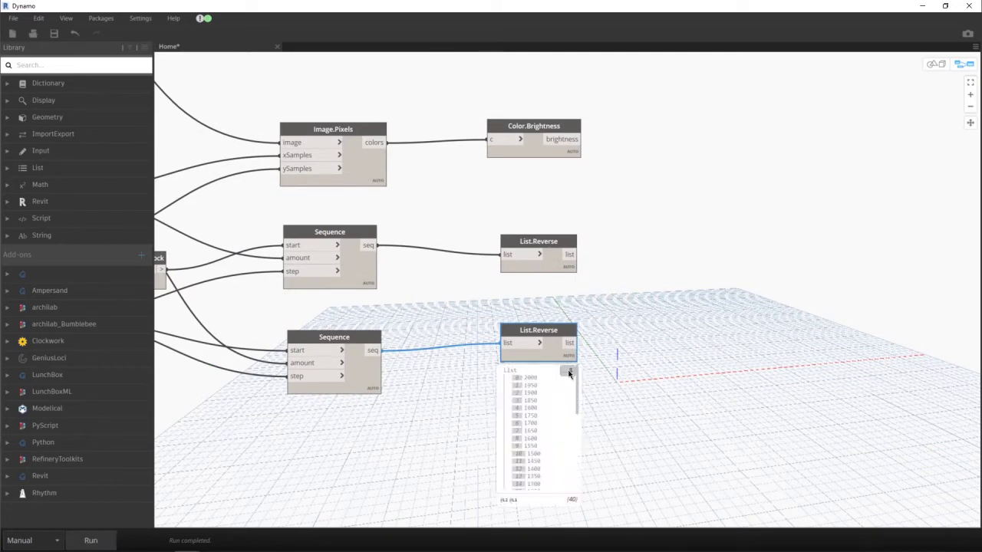
{"action": "left_click", "coordinate": [569, 372]}
{"action": "left_click", "coordinate": [648, 305]}
- Add a Point.ByCoordinates node and place it well to the right of the List.Reverse nodes
{"action": "right_click", "coordinate": [653, 330]}
{"action": "type", "text": "p"}
{"action": "left_click", "coordinate": [700, 367]}
{"action": "left_click_drag", "start_coordinate": [722, 372], "coordinate": [682, 279]}
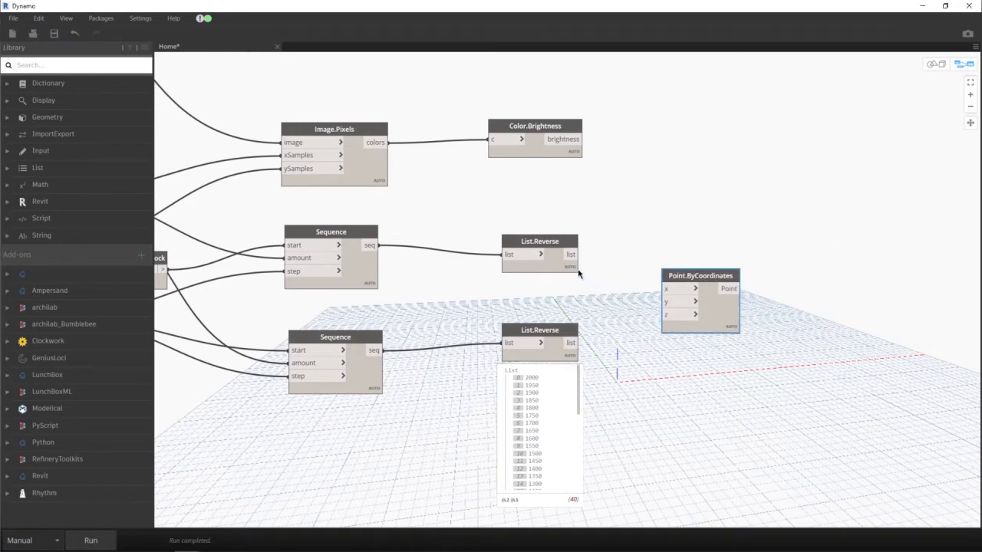
{"action": "left_click", "coordinate": [573, 254]}
{"action": "left_click", "coordinate": [609, 277]}
{"action": "left_click_drag", "start_coordinate": [681, 275], "coordinate": [899, 250]}
- Invert the Color.Brightness output with a 1-a; Code Block and connect the result to a new List.Flatten node
{"action": "middle_click_drag", "start_coordinate": [744, 314], "coordinate": [707, 313]}
{"action": "left_click_drag", "start_coordinate": [513, 120], "coordinate": [504, 119]}
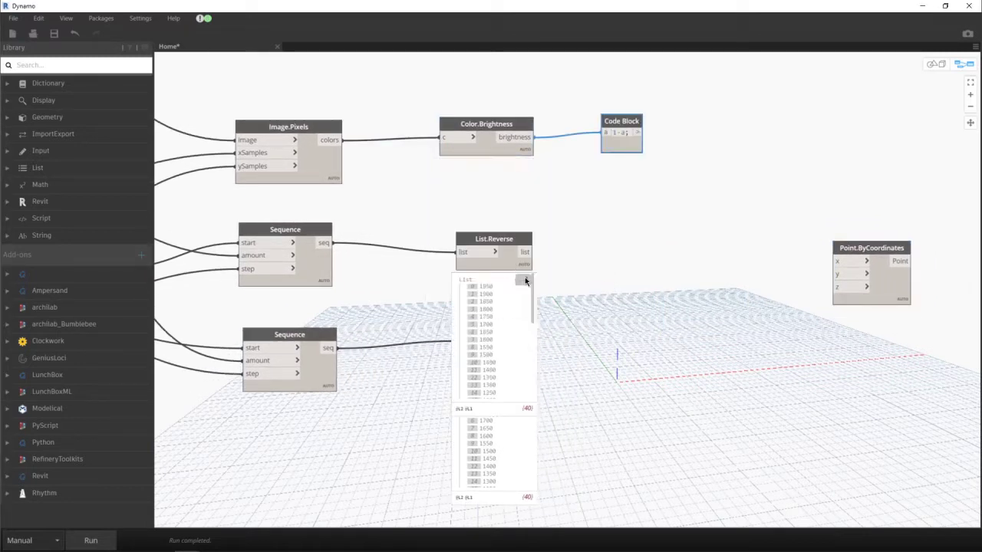
{"action": "right_click", "coordinate": [696, 170]}
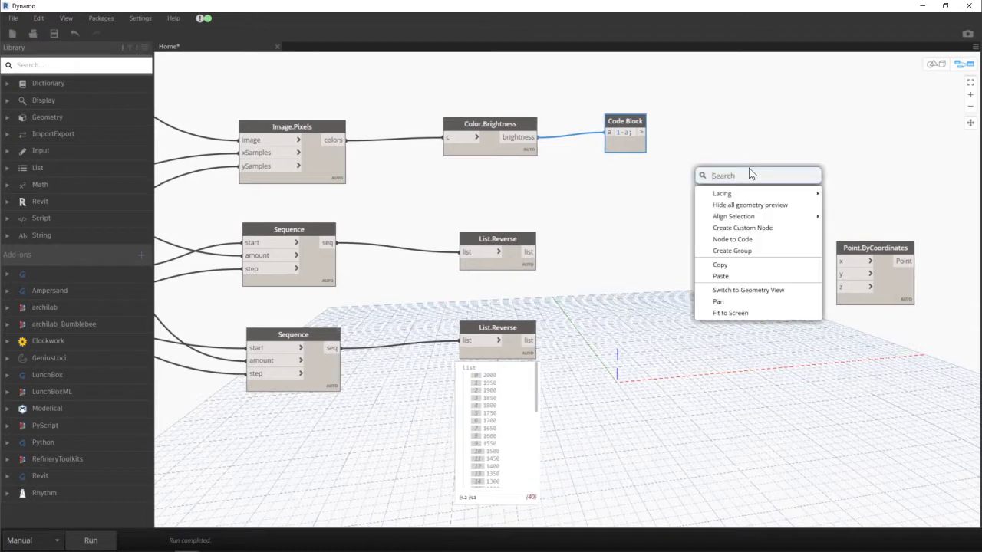
{"action": "type", "text": "fla"}
{"action": "left_click", "coordinate": [755, 214]}
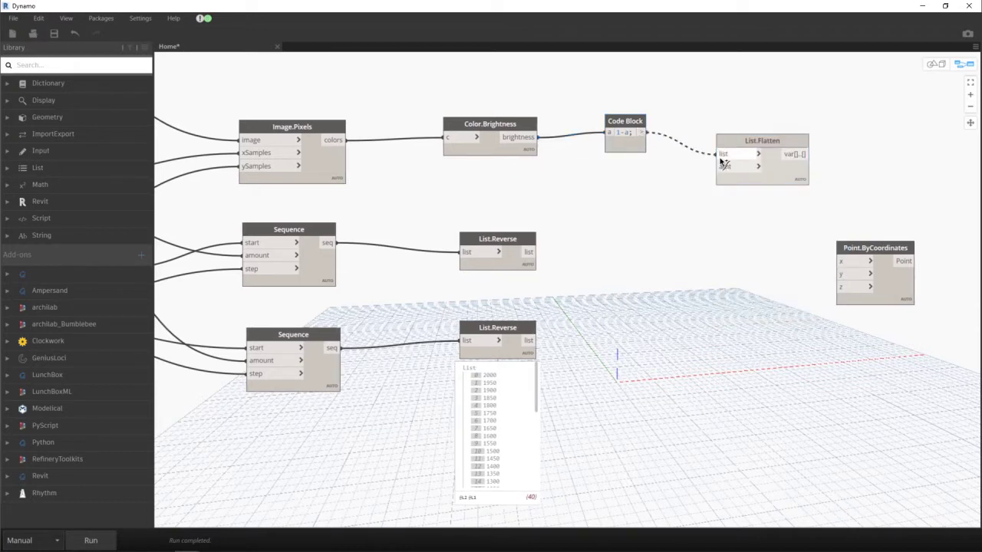
{"action": "left_click", "coordinate": [720, 158]}
{"action": "left_click_drag", "start_coordinate": [759, 138], "coordinate": [738, 115]}
{"action": "left_click_drag", "start_coordinate": [636, 120], "coordinate": [632, 120]}
- Move Point.ByCoordinates farther right and add a Python Script node with three inputs between it and the List.Reverse nodes
{"action": "middle_click_drag", "start_coordinate": [700, 286], "coordinate": [411, 290]}
{"action": "left_click_drag", "start_coordinate": [604, 253], "coordinate": [884, 241]}
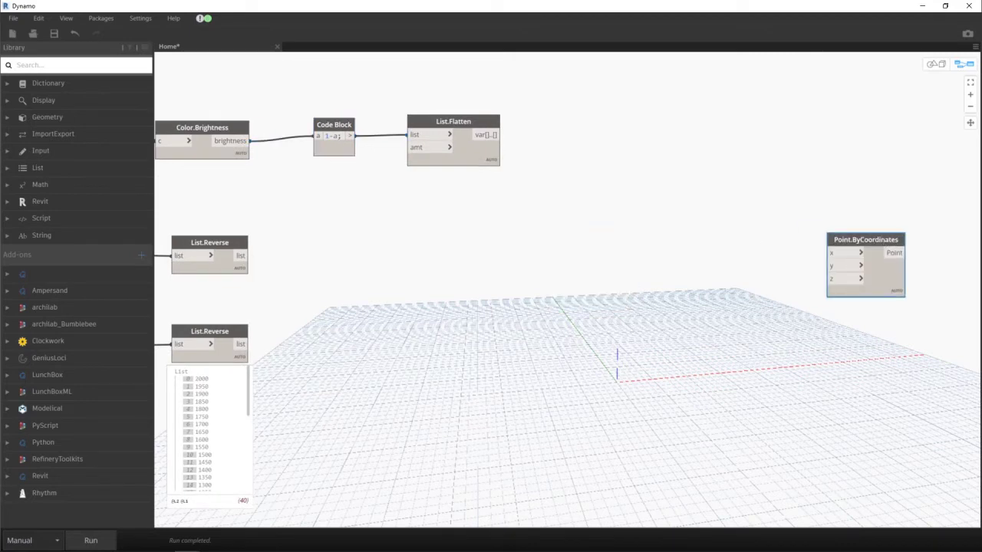
{"action": "right_click", "coordinate": [576, 292]}
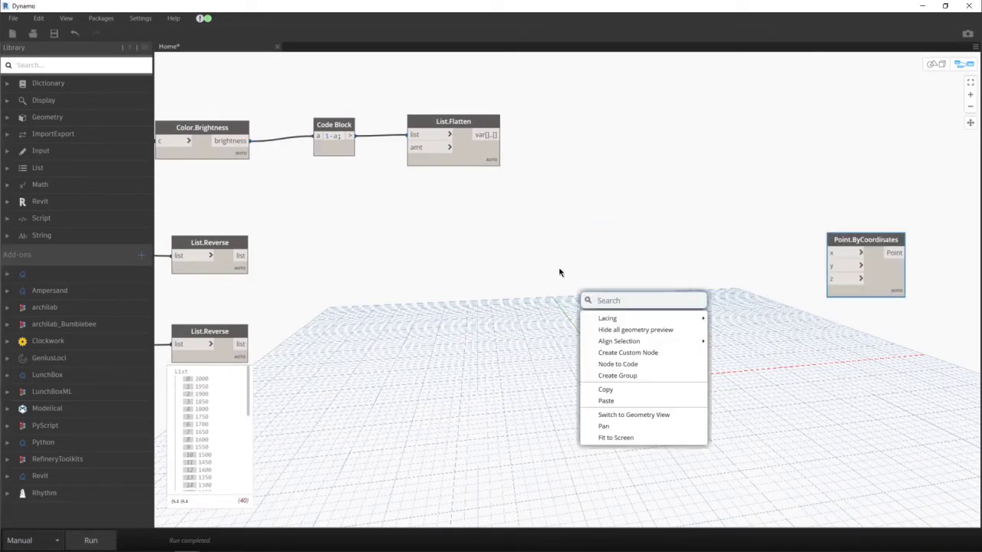
{"action": "type", "text": "python"}
{"action": "left_click", "coordinate": [622, 338]}
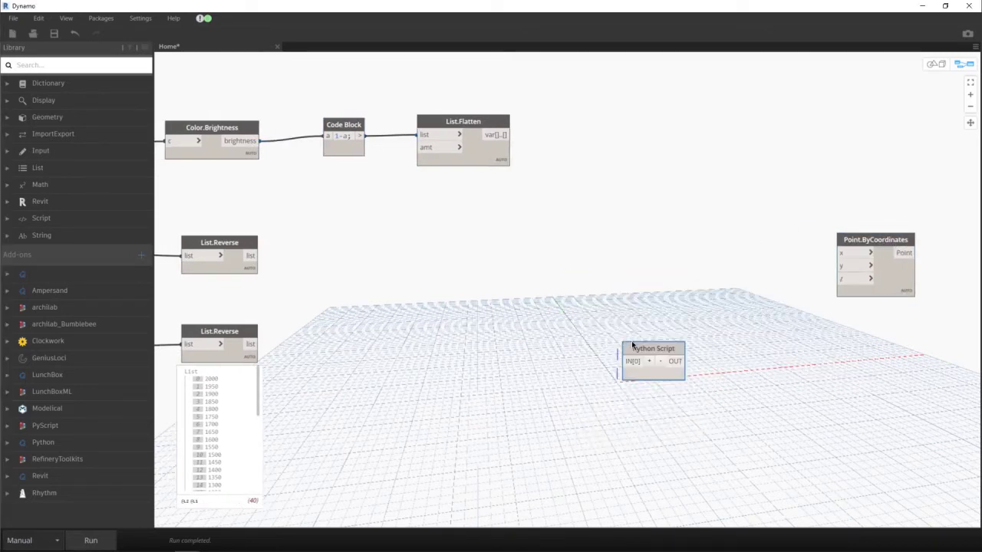
{"action": "left_click_drag", "start_coordinate": [640, 347], "coordinate": [581, 251]}
{"action": "left_click", "coordinate": [511, 266]}
{"action": "left_click", "coordinate": [511, 266]}
- Connect List.Flatten to IN[0] of the Python Script and the upper and lower List.Reverse outputs to IN[1] and IN[2]
{"action": "left_click_drag", "start_coordinate": [511, 135], "coordinate": [587, 262]}
{"action": "left_click_drag", "start_coordinate": [250, 255], "coordinate": [591, 277]}
{"action": "left_click_drag", "start_coordinate": [251, 344], "coordinate": [597, 297]}
- In the Python script, assign IN[0], IN[1] and IN[2] to lst1, lst2 and lst3, and declare empty lists mrgdlst and pntlst
{"action": "double_click", "coordinate": [621, 297]}
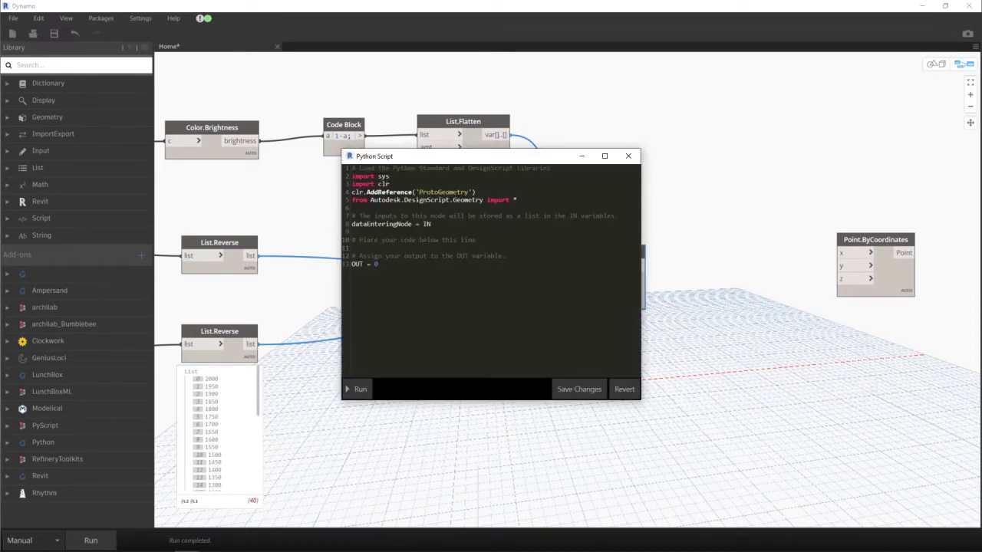
{"action": "key", "text": "alt+Tab"}
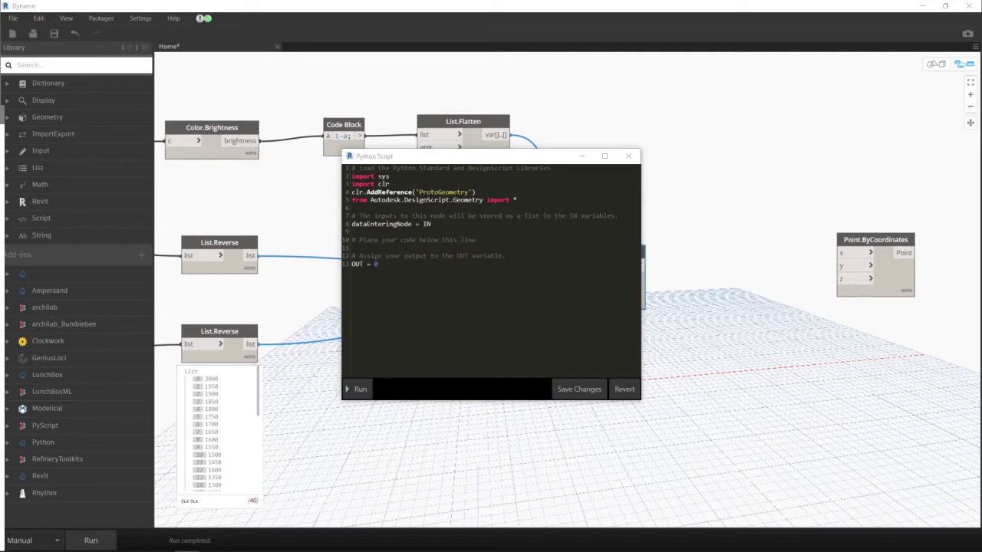
{"action": "left_click_drag", "start_coordinate": [432, 224], "coordinate": [332, 227]}
{"action": "key", "text": "ctrl+v"}
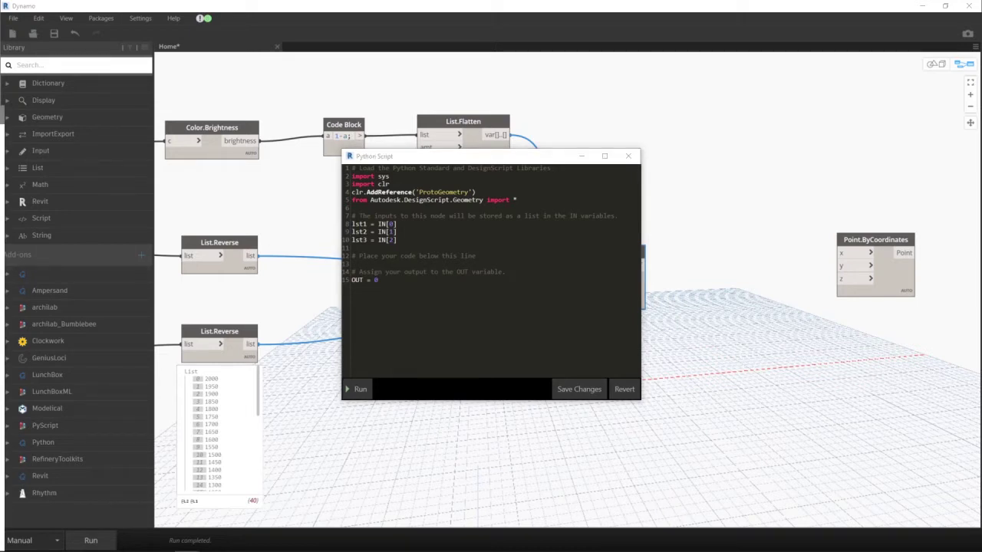
{"action": "key", "text": "alt+Tab"}
{"action": "key", "text": "ctrl+v"}
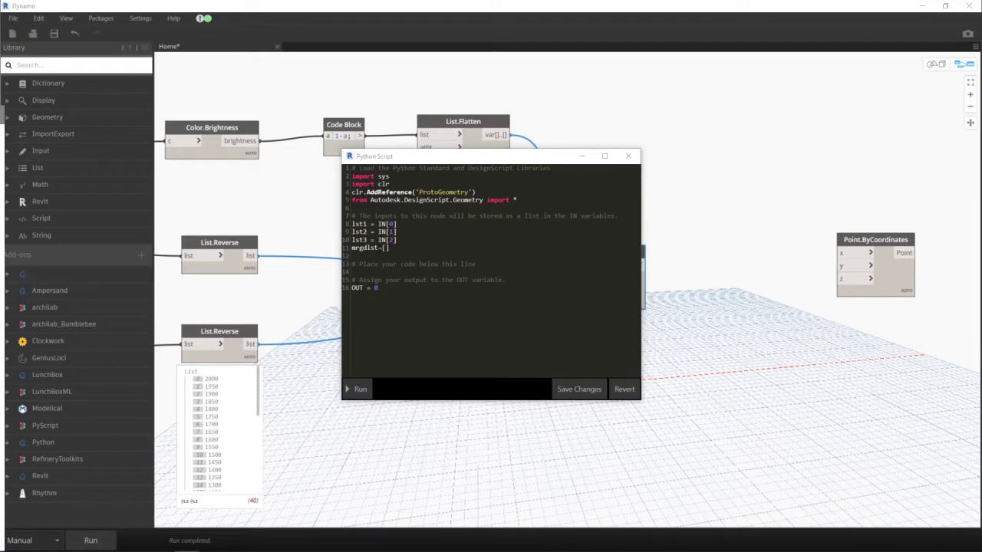
{"action": "left_click_drag", "start_coordinate": [370, 248], "coordinate": [374, 248]}
{"action": "key", "text": "ctrl+v"}
{"action": "left_click", "coordinate": [401, 271]}
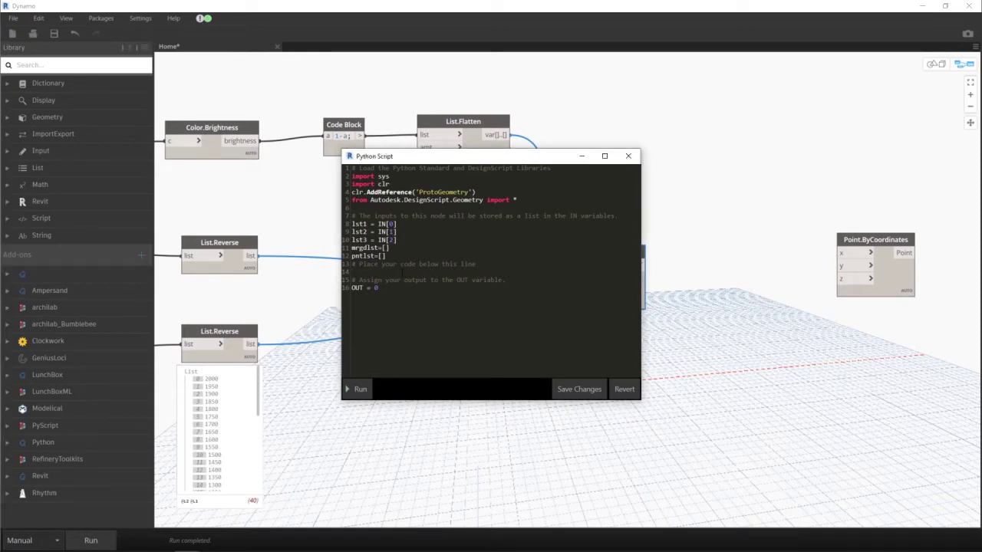
- Add loops that pair lst2 with lst3 and merge them with lst1, set OUT to mrgdlst, and run the script
{"action": "key", "text": "ctrl+v"}
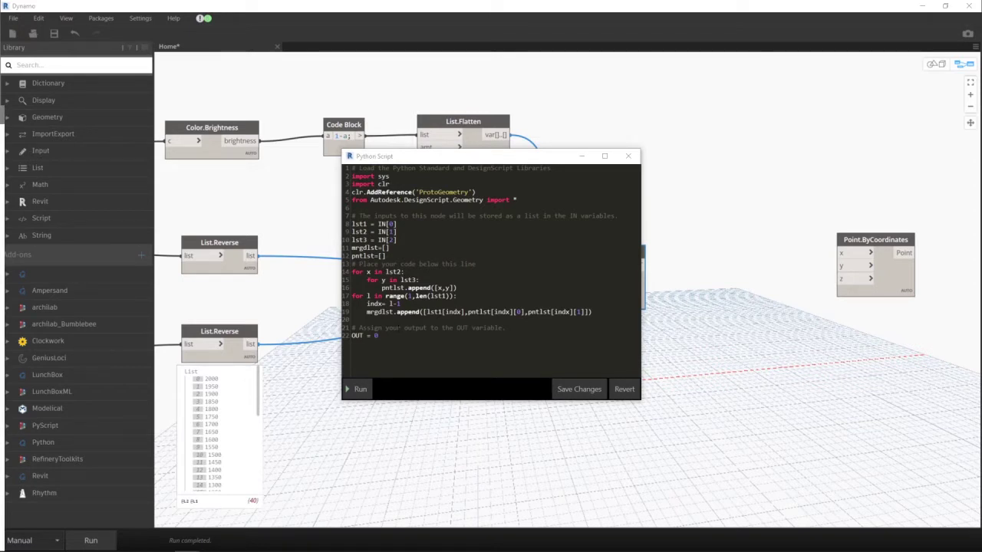
{"action": "double_click", "coordinate": [375, 335]}
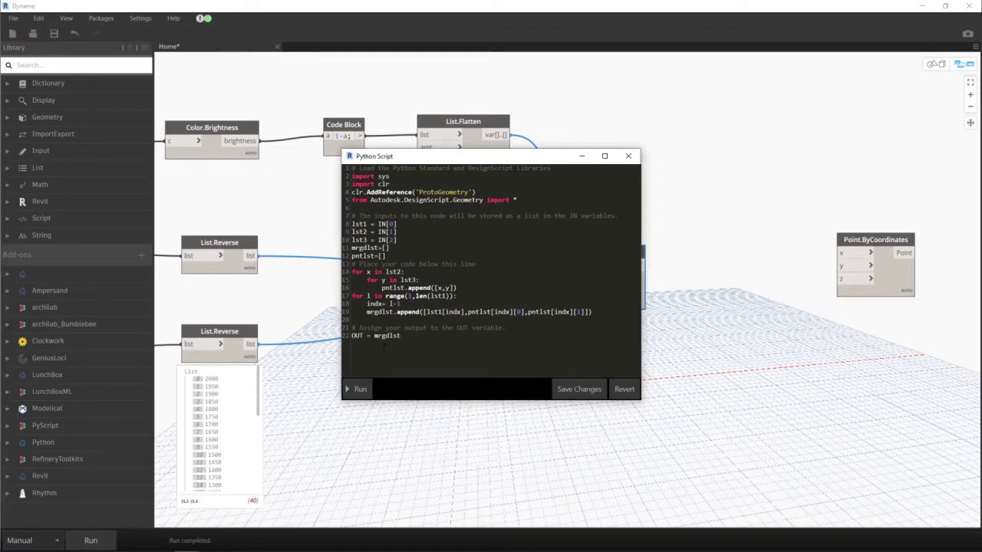
{"action": "left_click", "coordinate": [359, 389]}
- Move the script editor aside and shift the Python Script node right to inspect it
{"action": "left_click_drag", "start_coordinate": [504, 157], "coordinate": [410, 157]}
{"action": "left_click_drag", "start_coordinate": [612, 234], "coordinate": [676, 238]}
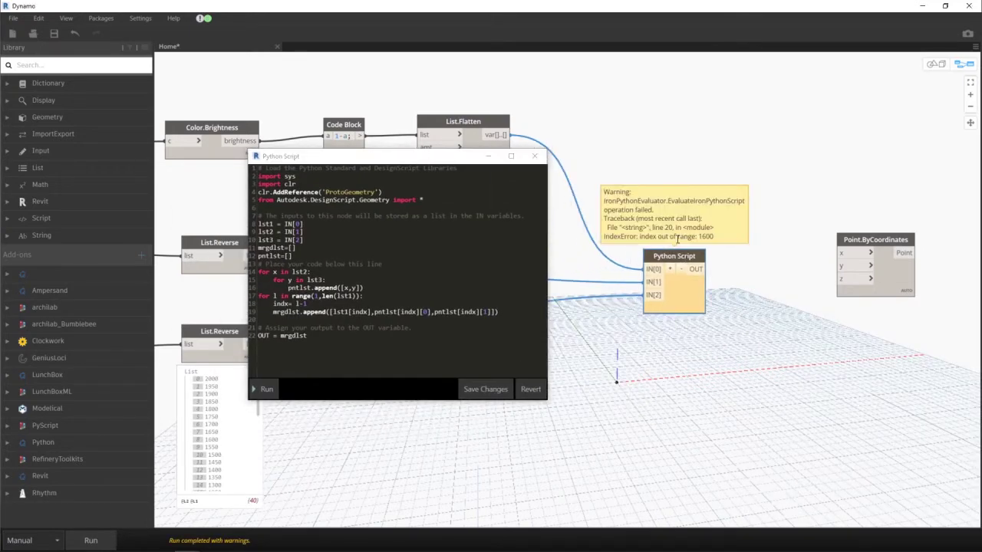
{"action": "left_click_drag", "start_coordinate": [465, 158], "coordinate": [1, 192]}
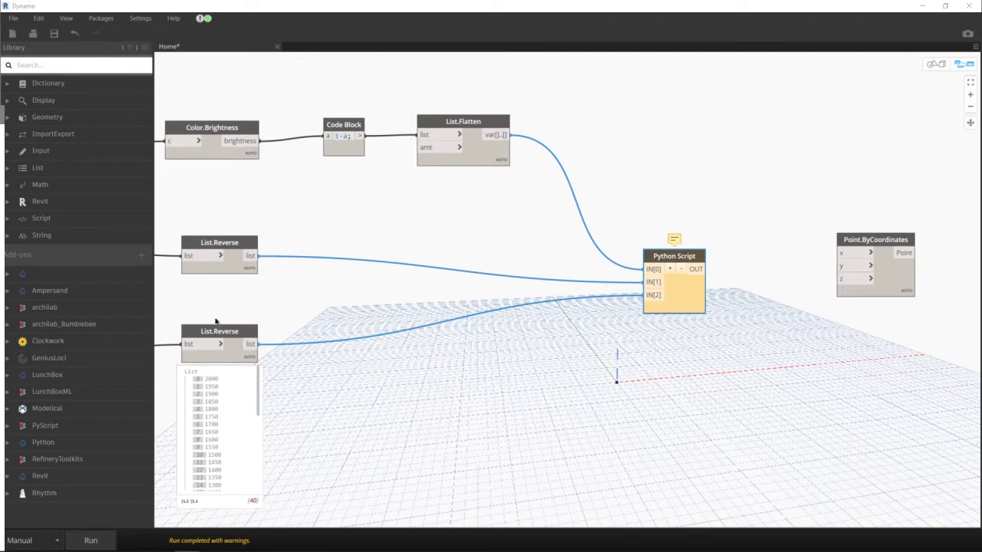
- Insert a List.Flatten node between the upper List.Reverse and IN[1] of the Python Script
{"action": "scroll", "coordinate": [504, 251], "scroll_direction": "up", "scroll_amount": 1}
{"action": "right_click", "coordinate": [504, 247]}
{"action": "type", "text": "flatten"}
{"action": "left_click", "coordinate": [558, 296]}
{"action": "left_click_drag", "start_coordinate": [594, 305], "coordinate": [487, 202]}
{"action": "left_click", "coordinate": [212, 258]}
{"action": "left_click", "coordinate": [462, 222]}
{"action": "left_click_drag", "start_coordinate": [543, 221], "coordinate": [675, 288]}
{"action": "left_click_drag", "start_coordinate": [491, 208], "coordinate": [457, 219]}
{"action": "right_click", "coordinate": [530, 389]}
- Duplicate the List.Flatten node and wire the copy between the lower List.Reverse and IN[2] of the Python Script
{"action": "left_click", "coordinate": [496, 216]}
{"action": "key", "text": "ctrl+c"}
{"action": "key", "text": "ctrl+v"}
{"action": "left_click_drag", "start_coordinate": [500, 258], "coordinate": [675, 302]}
{"action": "left_click", "coordinate": [212, 359]}
{"action": "left_click", "coordinate": [412, 345]}
- Rerun the Python script with the flattened lists and close its editor
{"action": "double_click", "coordinate": [700, 303]}
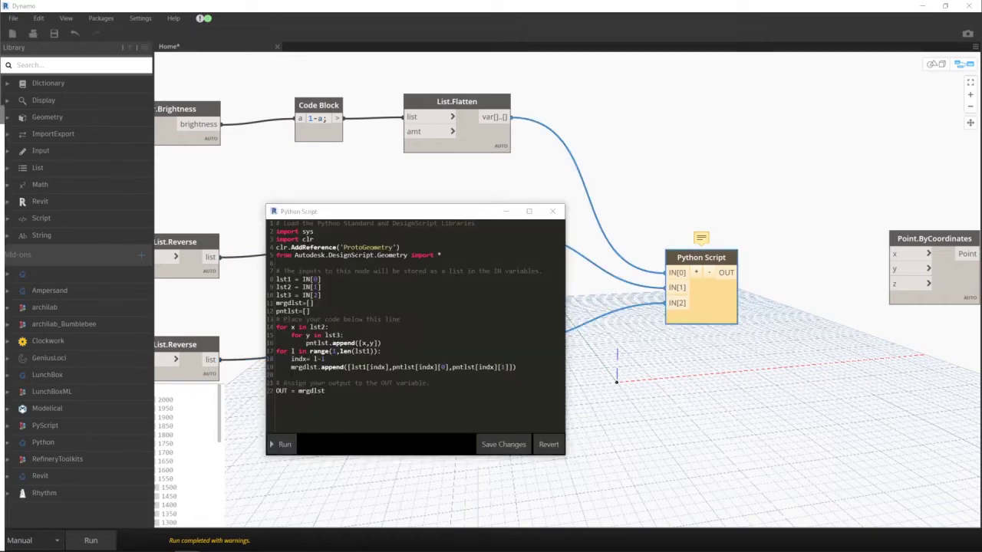
{"action": "left_click", "coordinate": [552, 211]}
{"action": "middle_click_drag", "start_coordinate": [517, 409], "coordinate": [729, 376]}
{"action": "scroll", "coordinate": [729, 376], "scroll_direction": "down", "scroll_amount": 3}
{"action": "middle_click_drag", "start_coordinate": [161, 412], "coordinate": [414, 389]}
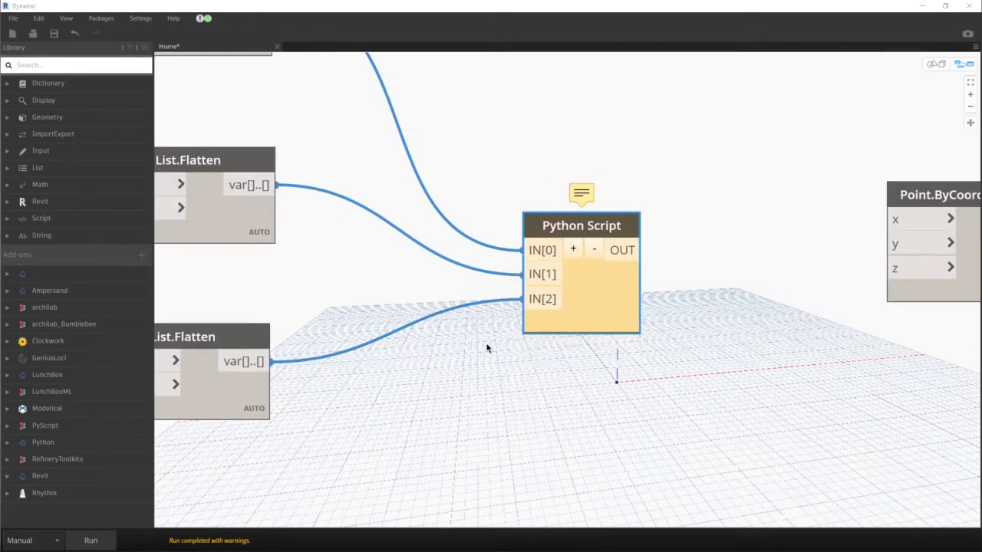
{"action": "double_click", "coordinate": [565, 227]}
{"action": "left_click", "coordinate": [282, 453]}
{"action": "left_click", "coordinate": [554, 214]}
{"action": "scroll", "coordinate": [498, 376], "scroll_direction": "down", "scroll_amount": 3}
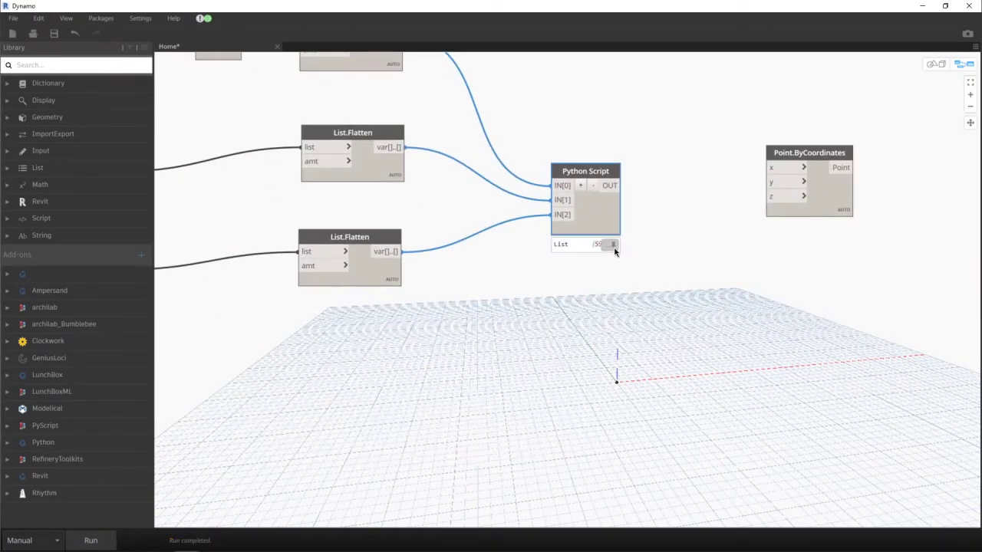
- Examine the merged sublists in the Python Script node's output preview
{"action": "left_click", "coordinate": [614, 249]}
{"action": "scroll", "coordinate": [575, 336], "scroll_direction": "down", "scroll_amount": 6}
{"action": "left_click", "coordinate": [460, 311]}
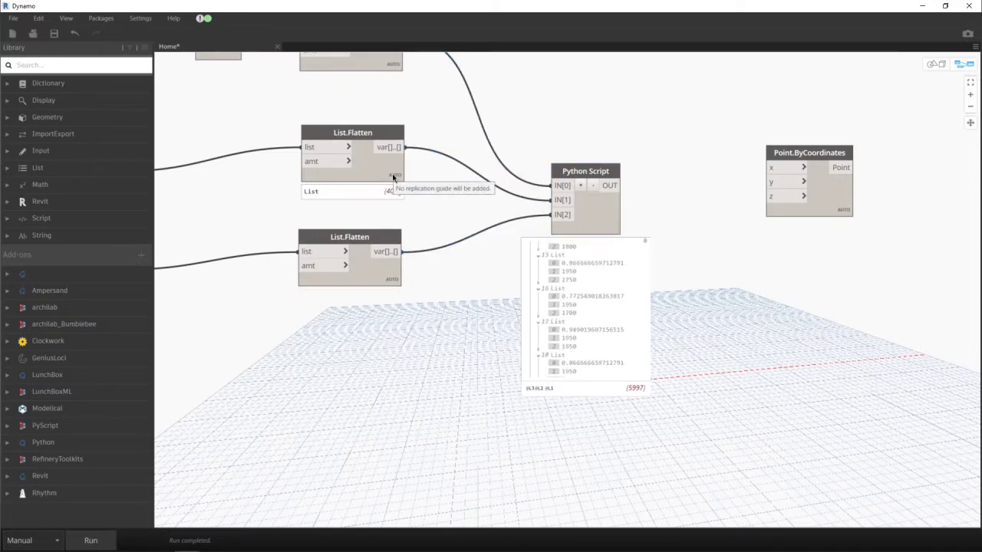
- Move the Point.ByCoordinates node farther right of the Python Script node
{"action": "scroll", "coordinate": [410, 180], "scroll_direction": "down", "scroll_amount": 4}
{"action": "middle_click_drag", "start_coordinate": [527, 210], "coordinate": [591, 294]}
{"action": "left_click_drag", "start_coordinate": [712, 245], "coordinate": [793, 258]}
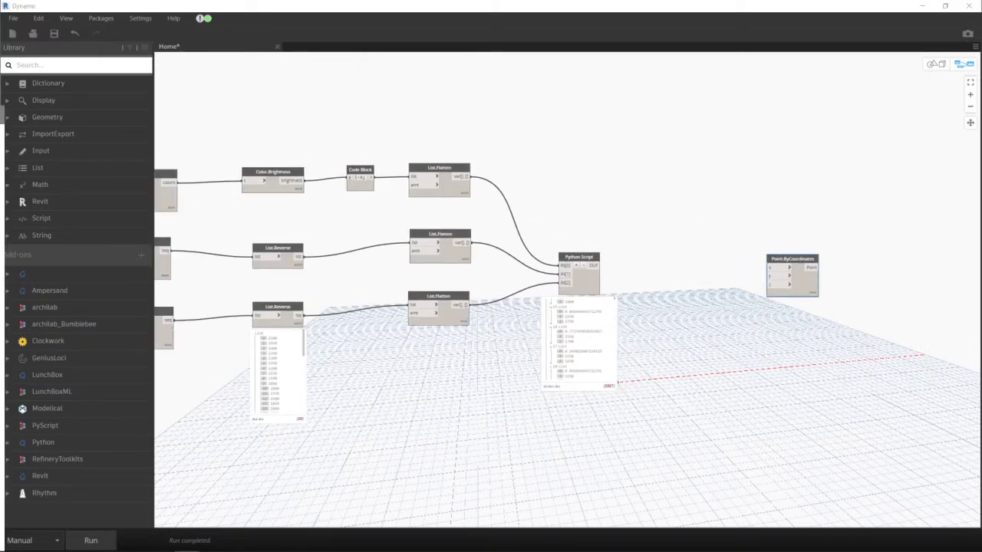
- Rename the Python Script node as Combine
{"action": "double_click", "coordinate": [580, 276]}
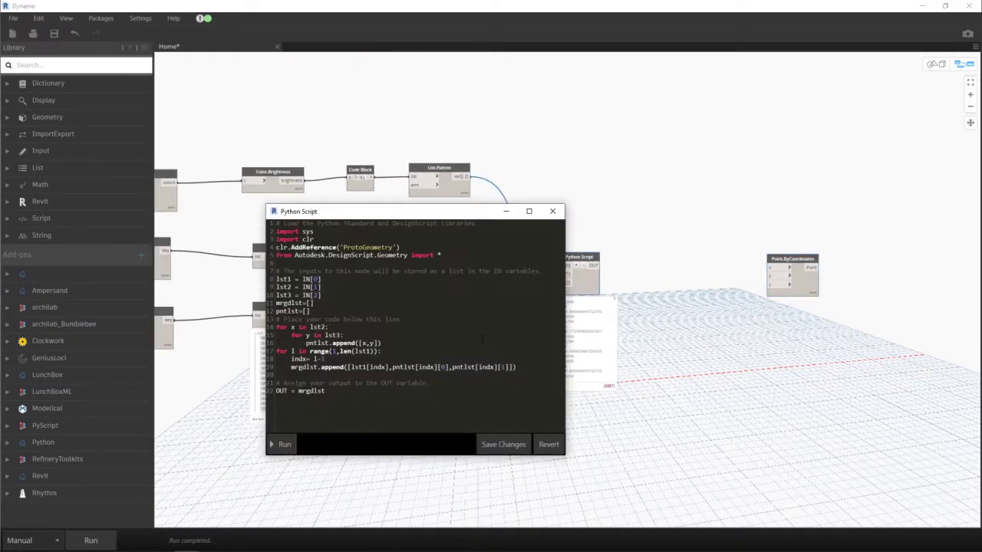
{"action": "left_click", "coordinate": [552, 211]}
{"action": "right_click", "coordinate": [563, 254]}
{"action": "left_click", "coordinate": [647, 344]}
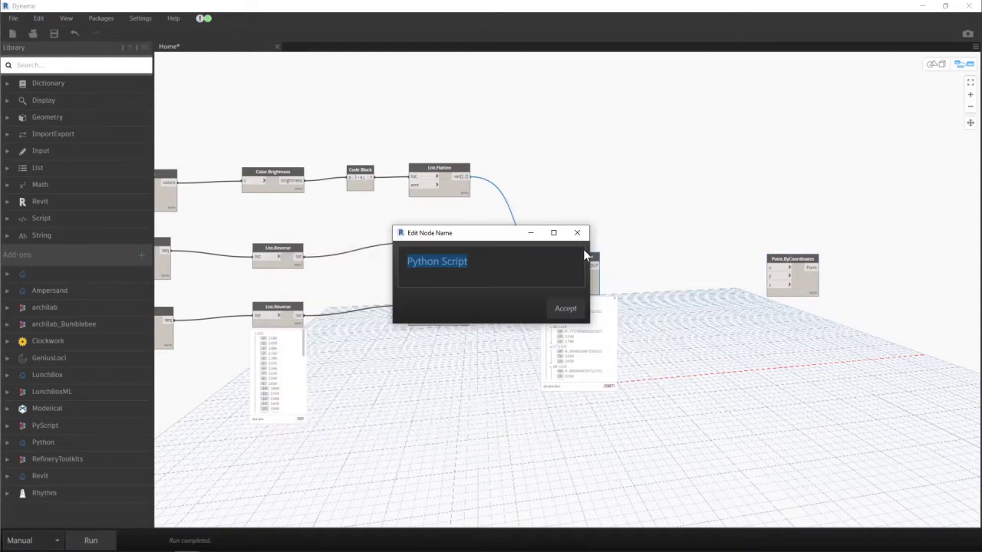
{"action": "type", "text": "Combine"}
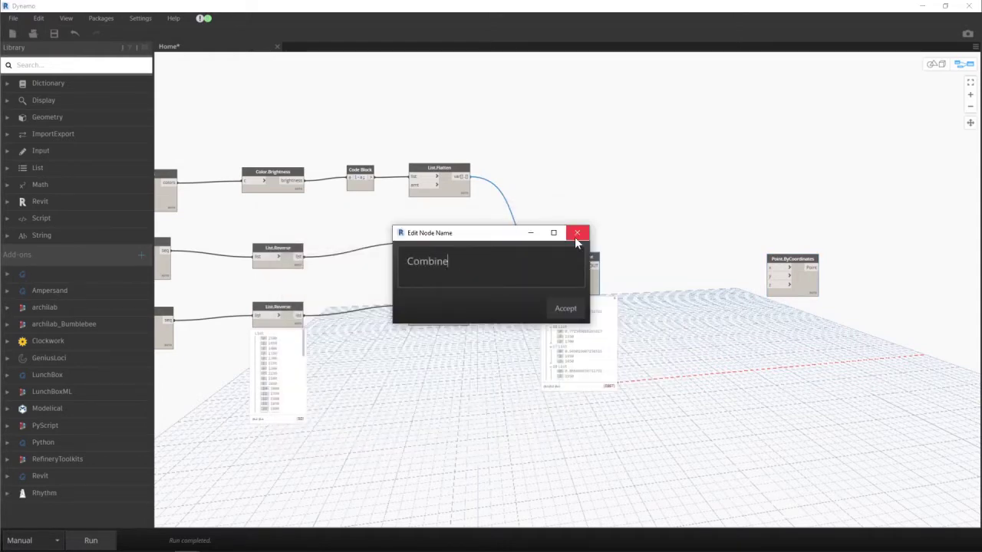
{"action": "left_click", "coordinate": [565, 309]}
- Add a second Python Script node with three inputs and place it above and right of Combine
{"action": "scroll", "coordinate": [733, 368], "scroll_direction": "up", "scroll_amount": 1}
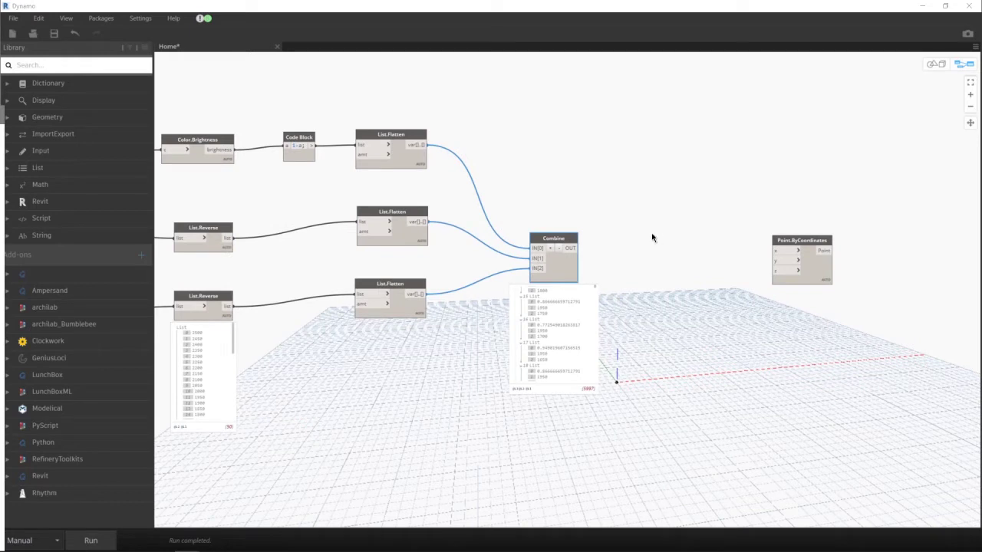
{"action": "right_click", "coordinate": [639, 208]}
{"action": "right_click", "coordinate": [690, 186]}
{"action": "type", "text": "pytho"}
{"action": "left_click", "coordinate": [716, 251]}
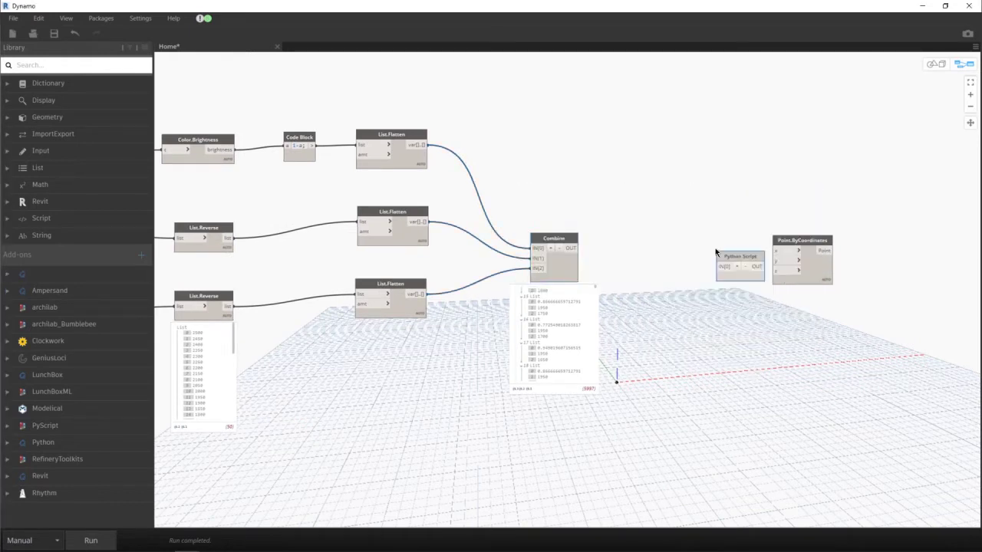
{"action": "left_click_drag", "start_coordinate": [715, 252], "coordinate": [665, 183]}
- Rename the new Python Script node as Filter zero Brightness
{"action": "double_click", "coordinate": [677, 171]}
{"action": "type", "text": "Filter zero Bright"}
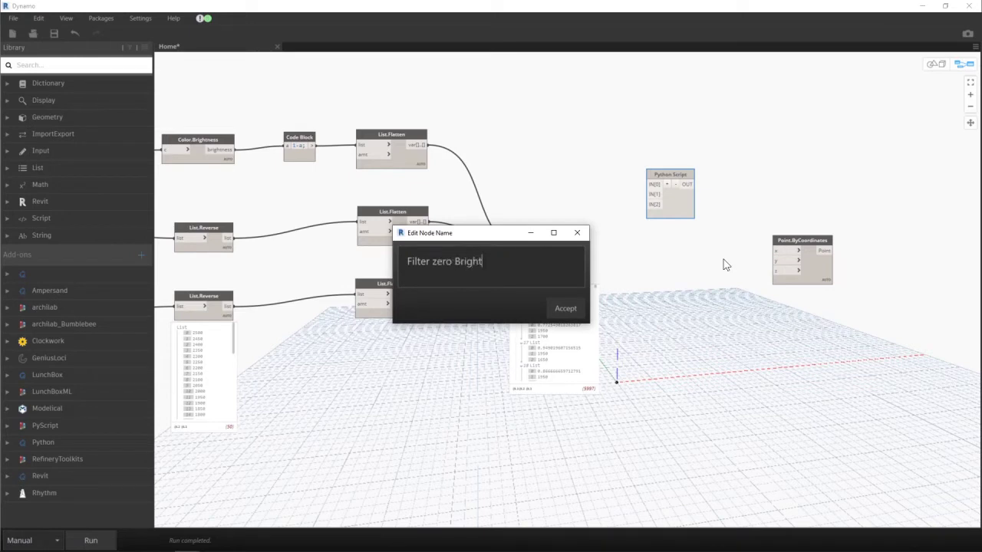
{"action": "type", "text": "ness"}
{"action": "key", "text": "Return"}
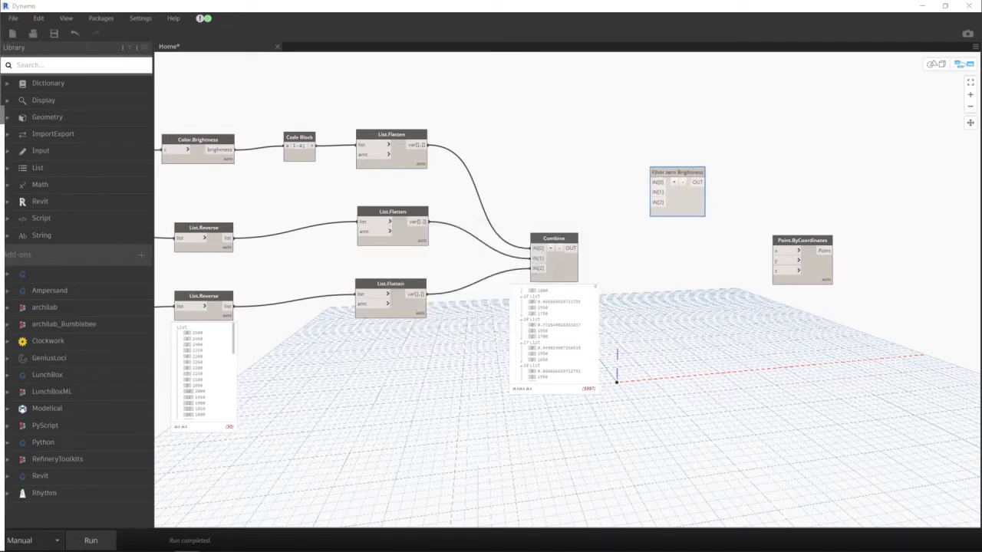
- Script the filter node with inputs lst, indx and tlrnce, appending i[indx] to otpt for every item where i[0] >= tlrnce
{"action": "double_click", "coordinate": [682, 205]}
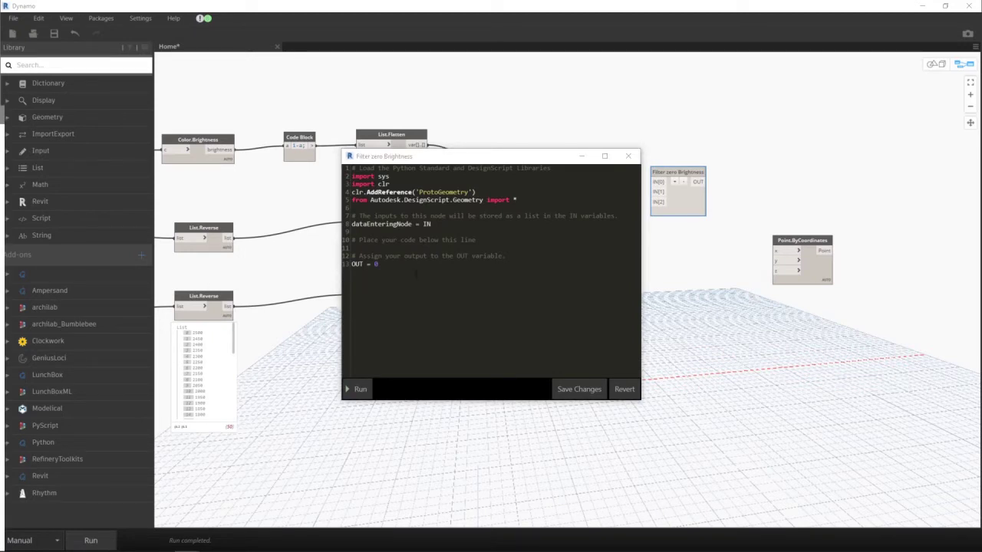
{"action": "left_click_drag", "start_coordinate": [431, 224], "coordinate": [341, 226]}
{"action": "key", "text": "ctrl+v"}
{"action": "key", "text": "alt+Tab"}
{"action": "key", "text": "alt+Tab"}
{"action": "key", "text": "ctrl+v"}
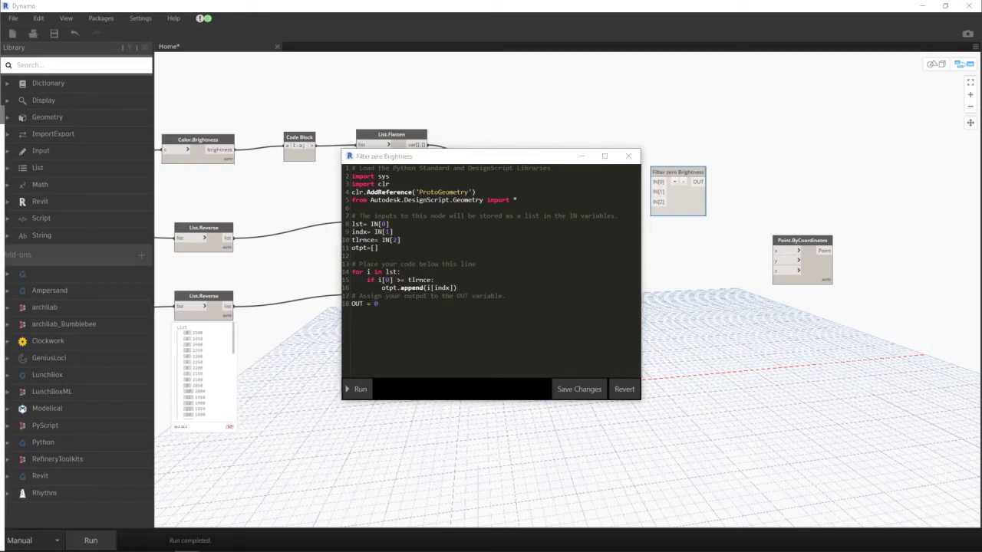
{"action": "left_click", "coordinate": [628, 156]}
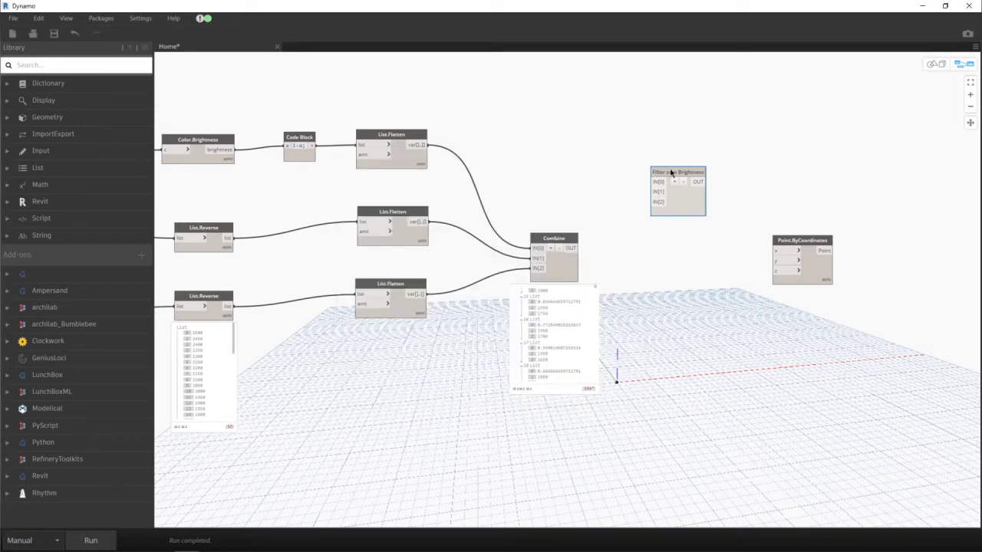
- Shift the filter node slightly right and shorten its name to Filter Brightness
{"action": "left_click_drag", "start_coordinate": [678, 172], "coordinate": [687, 171]}
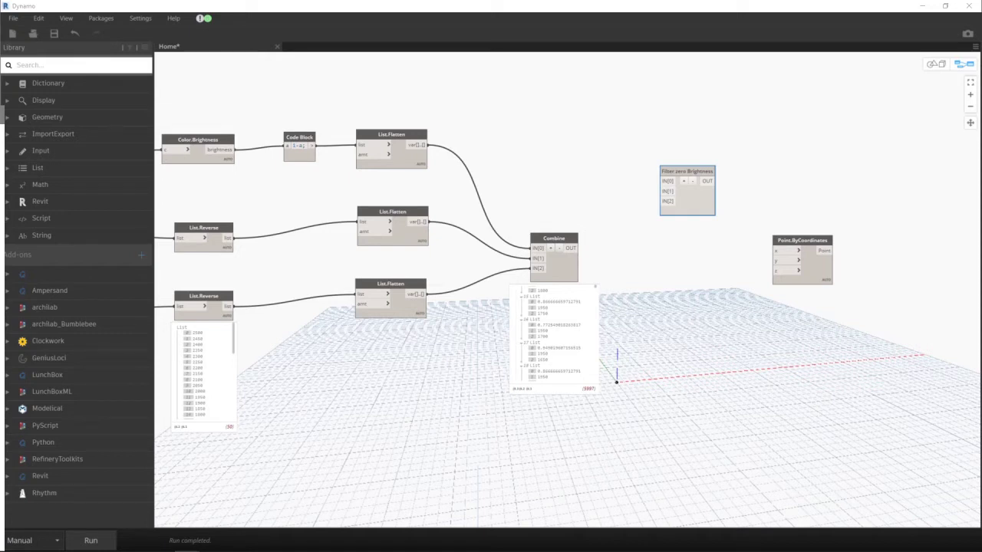
{"action": "right_click", "coordinate": [664, 171]}
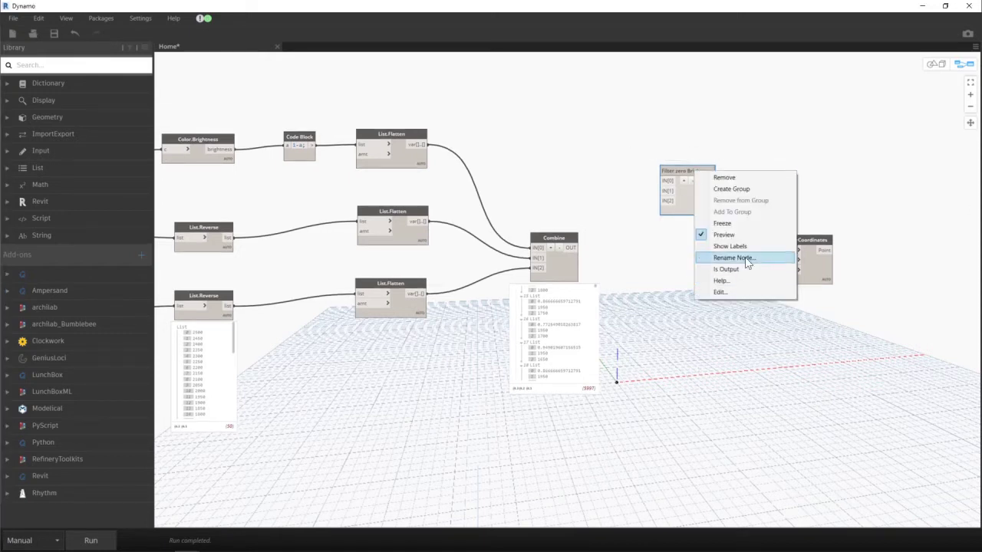
{"action": "left_click", "coordinate": [742, 262]}
{"action": "key", "text": "BackSpace"}
{"action": "key", "text": "Return"}
- Add a Number Slider below Combine with maximum 1 and step 0.05, and connect it to IN[2] of Filter Brightness
{"action": "right_click", "coordinate": [544, 361]}
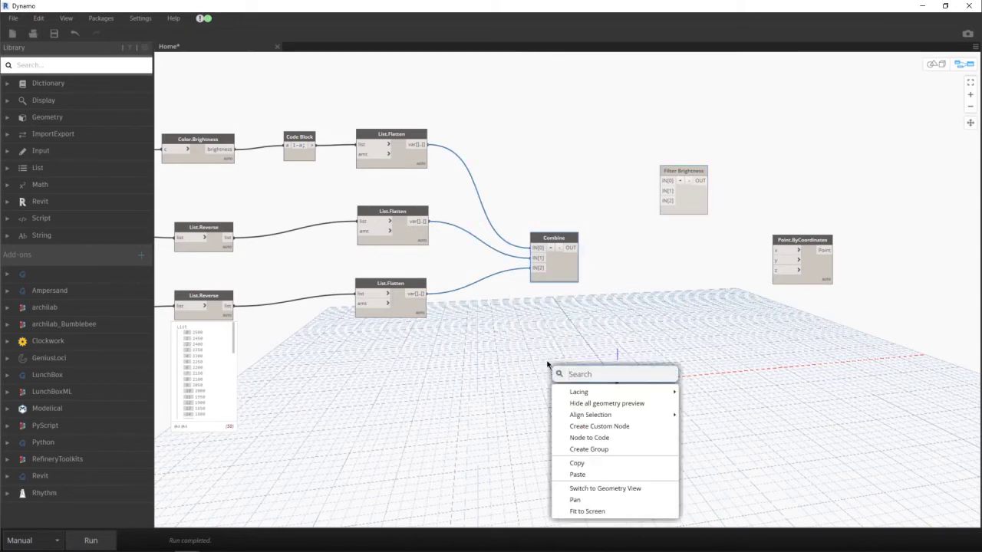
{"action": "type", "text": "sli"}
{"action": "left_click", "coordinate": [602, 395]}
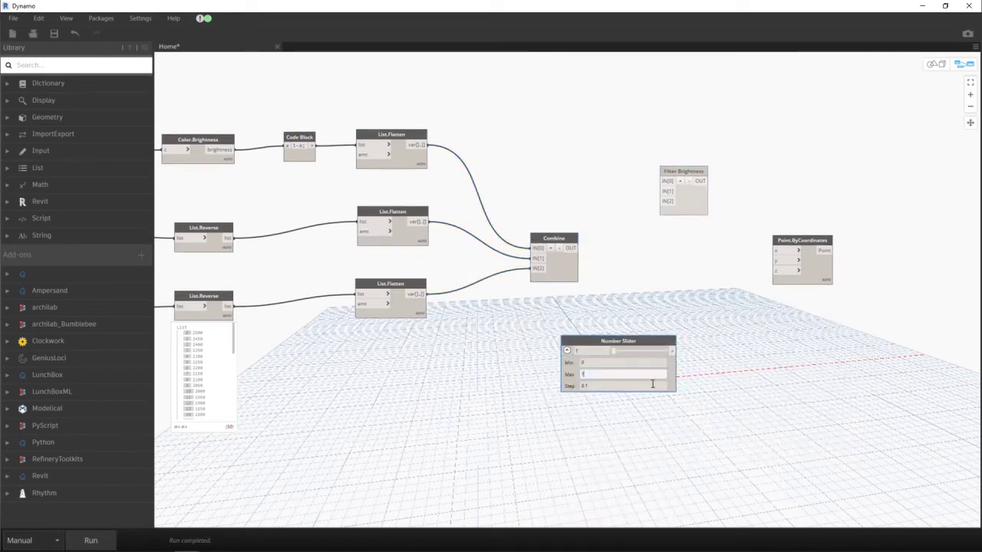
{"action": "left_click_drag", "start_coordinate": [595, 368], "coordinate": [511, 364]}
{"action": "left_click", "coordinate": [509, 381]}
{"action": "key", "text": "BackSpace"}
{"action": "type", "text": "05"}
{"action": "key", "text": "Return"}
{"action": "left_click", "coordinate": [587, 346]}
{"action": "left_click_drag", "start_coordinate": [656, 211], "coordinate": [658, 202]}
- Add a Code Block containing 0; above Combine, connect it to IN[1] of Filter Brightness, and place it beside that node
{"action": "double_click", "coordinate": [559, 201]}
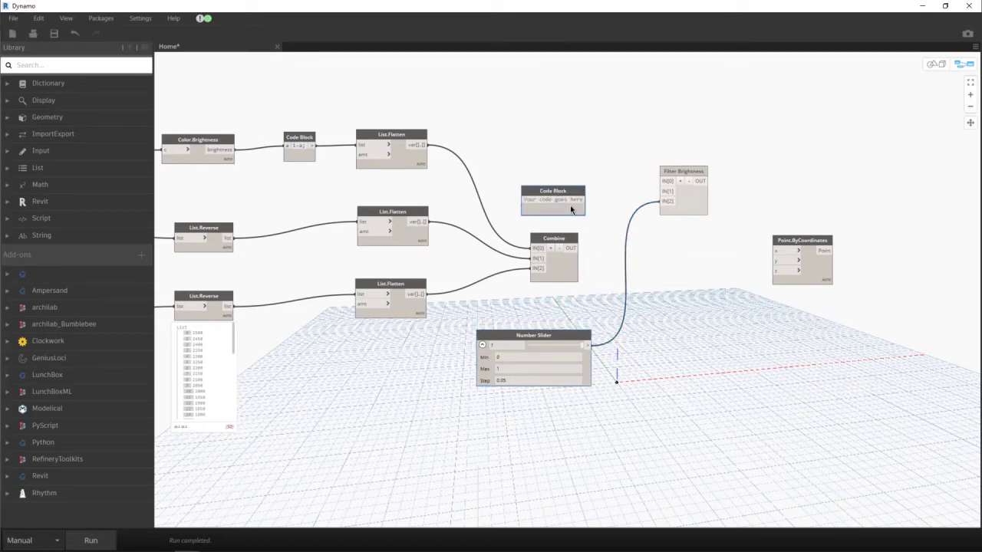
{"action": "left_click", "coordinate": [587, 203]}
{"action": "left_click", "coordinate": [548, 201]}
{"action": "left_click", "coordinate": [665, 192]}
{"action": "left_click_drag", "start_coordinate": [531, 193], "coordinate": [606, 197]}
- Rename the new Code Block as Element Number
{"action": "right_click", "coordinate": [610, 197]}
{"action": "left_click", "coordinate": [658, 282]}
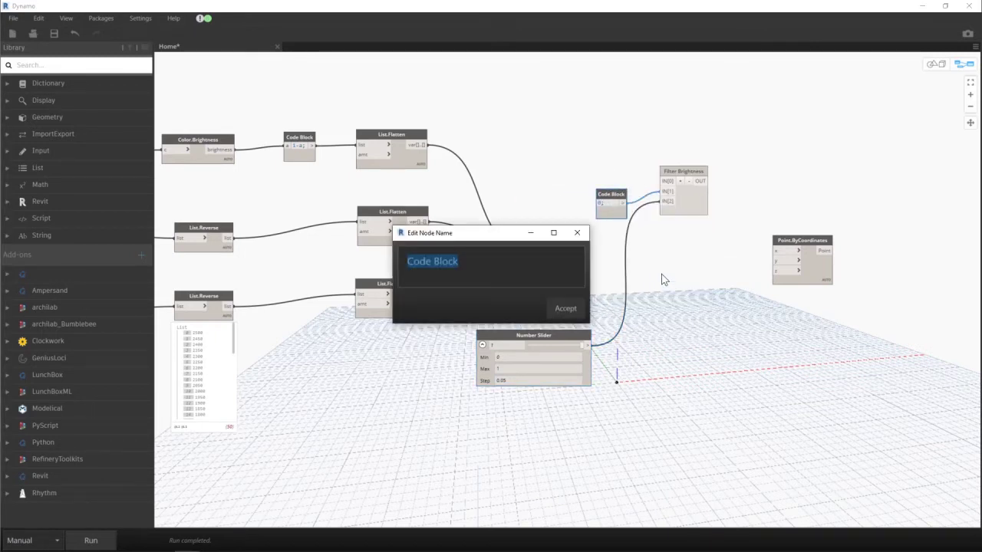
{"action": "type", "text": "Element Number"}
{"action": "key", "text": "Return"}
- Connect Combine's output to IN[0] of Filter Brightness, spreading the surrounding nodes further right and collapsing the Number Slider settings
{"action": "left_click_drag", "start_coordinate": [682, 171], "coordinate": [772, 154]}
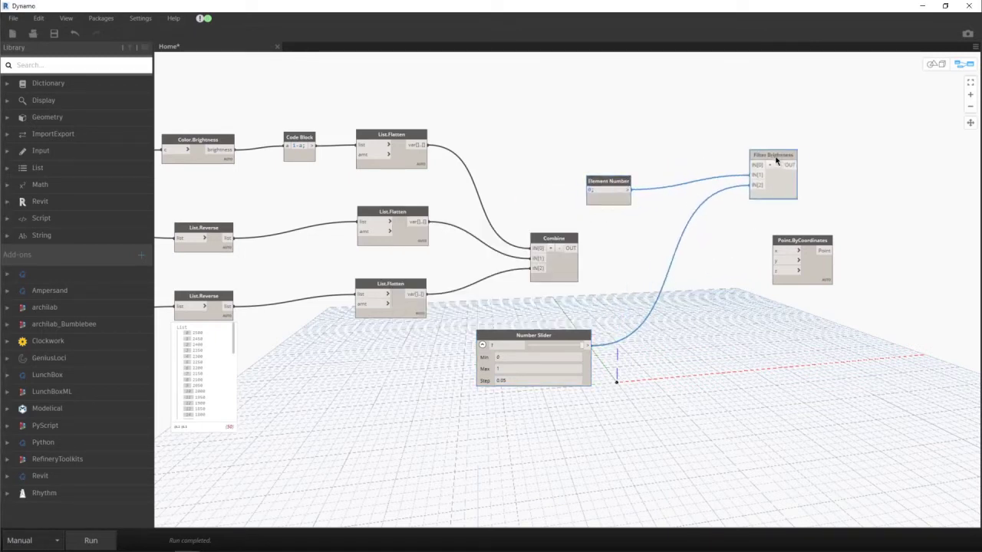
{"action": "left_click_drag", "start_coordinate": [630, 200], "coordinate": [699, 183]}
{"action": "left_click_drag", "start_coordinate": [754, 165], "coordinate": [571, 248]}
{"action": "left_click", "coordinate": [482, 345]}
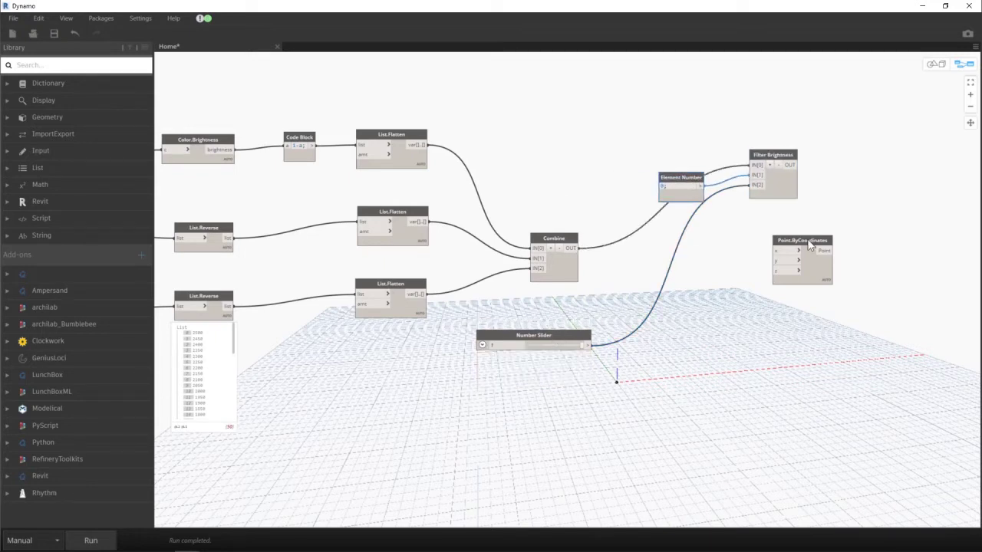
{"action": "left_click_drag", "start_coordinate": [807, 240], "coordinate": [911, 236]}
- Duplicate the Filter Brightness and Element Number pair twice below the original, setting the copies' element numbers to 1 and 2
{"action": "left_click", "coordinate": [792, 157]}
{"action": "left_click", "coordinate": [678, 181]}
{"action": "left_click_drag", "start_coordinate": [641, 138], "coordinate": [839, 265]}
{"action": "key", "text": "ctrl+c"}
{"action": "key", "text": "ctrl+v"}
{"action": "left_click_drag", "start_coordinate": [916, 137], "coordinate": [774, 246]}
{"action": "key", "text": "ctrl+v"}
{"action": "left_click_drag", "start_coordinate": [916, 136], "coordinate": [773, 361]}
{"action": "type", "text": "2"}
{"action": "left_click", "coordinate": [573, 428]}
{"action": "middle_click_drag", "start_coordinate": [537, 354], "coordinate": [320, 361]}
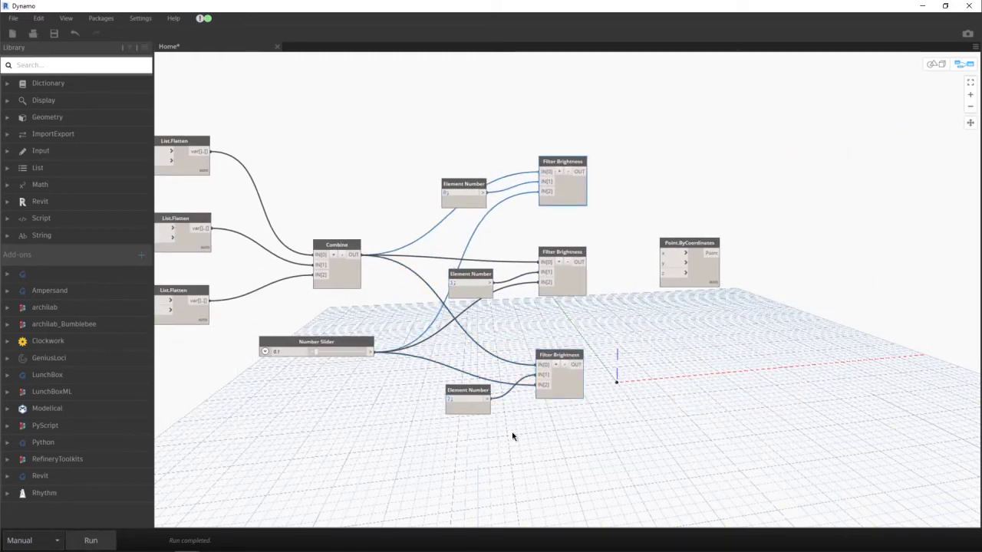
- Set the brightness tolerance slider to 0.15 and check the output lists of the Filter Brightness nodes
{"action": "left_click", "coordinate": [578, 395]}
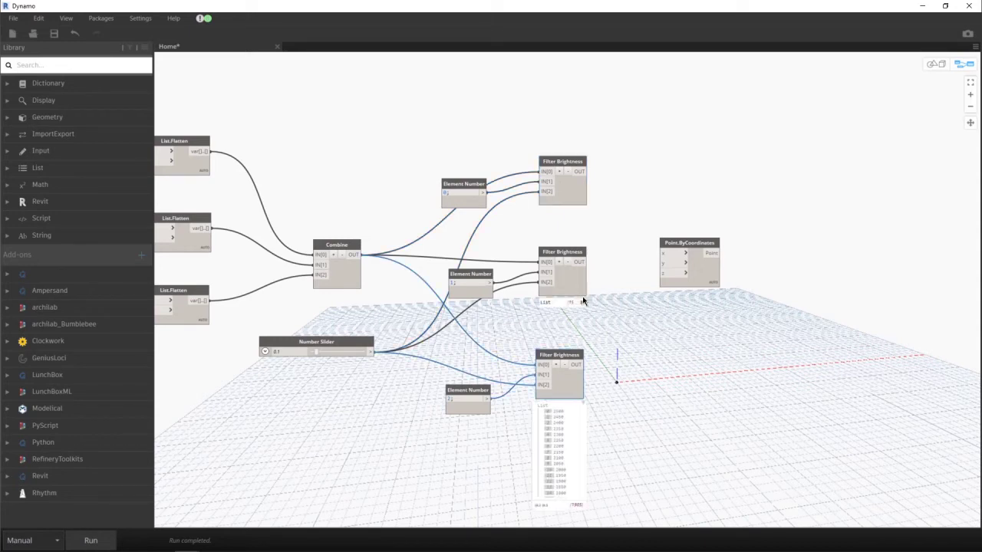
{"action": "left_click_drag", "start_coordinate": [564, 163], "coordinate": [572, 128]}
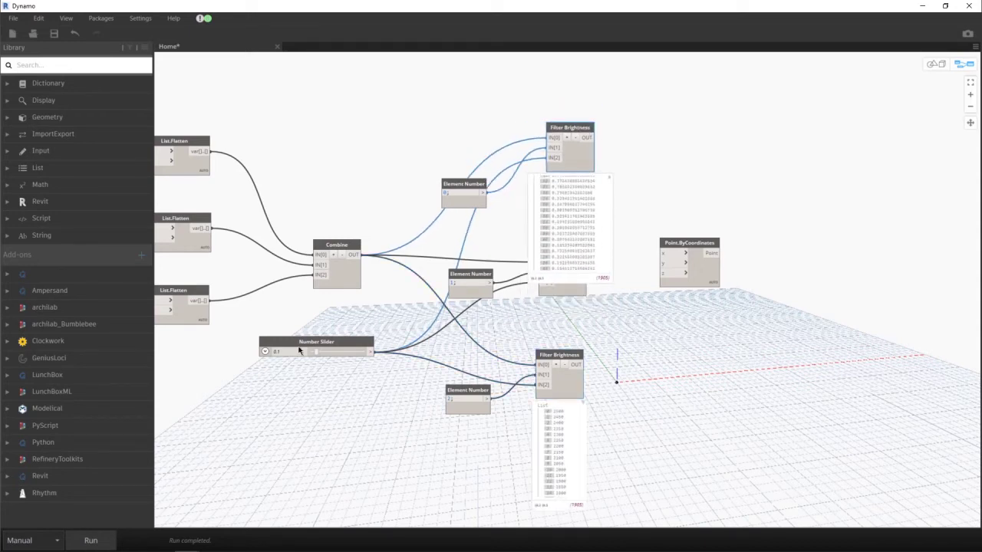
{"action": "left_click_drag", "start_coordinate": [335, 359], "coordinate": [317, 355]}
{"action": "left_click", "coordinate": [590, 180]}
- Space the Filter Brightness and Element Number nodes evenly, and shift Point.ByCoordinates further right
{"action": "left_click_drag", "start_coordinate": [572, 129], "coordinate": [562, 173]}
{"action": "left_click_drag", "start_coordinate": [562, 356], "coordinate": [567, 337]}
{"action": "left_click_drag", "start_coordinate": [464, 390], "coordinate": [468, 369]}
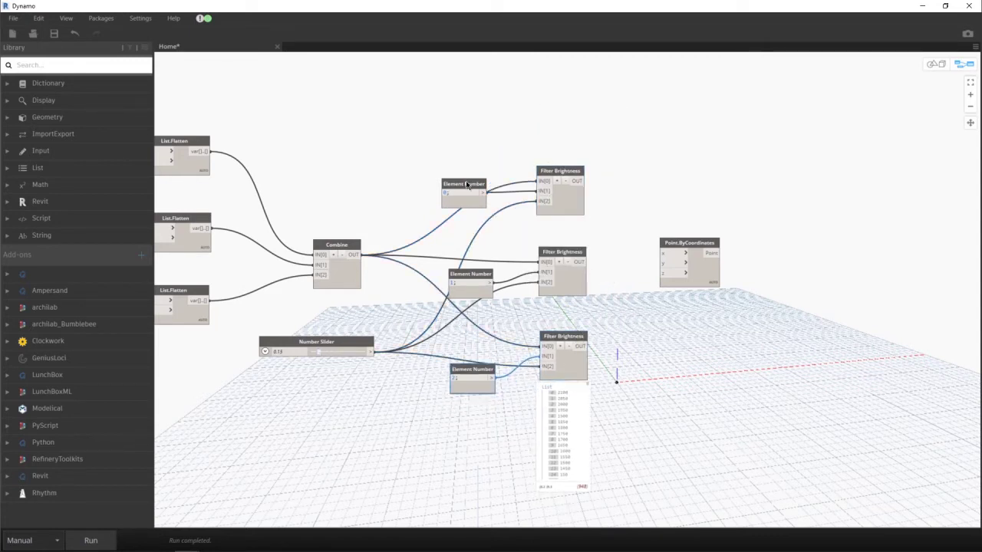
{"action": "left_click_drag", "start_coordinate": [467, 184], "coordinate": [469, 167]}
{"action": "left_click_drag", "start_coordinate": [693, 242], "coordinate": [734, 236]}
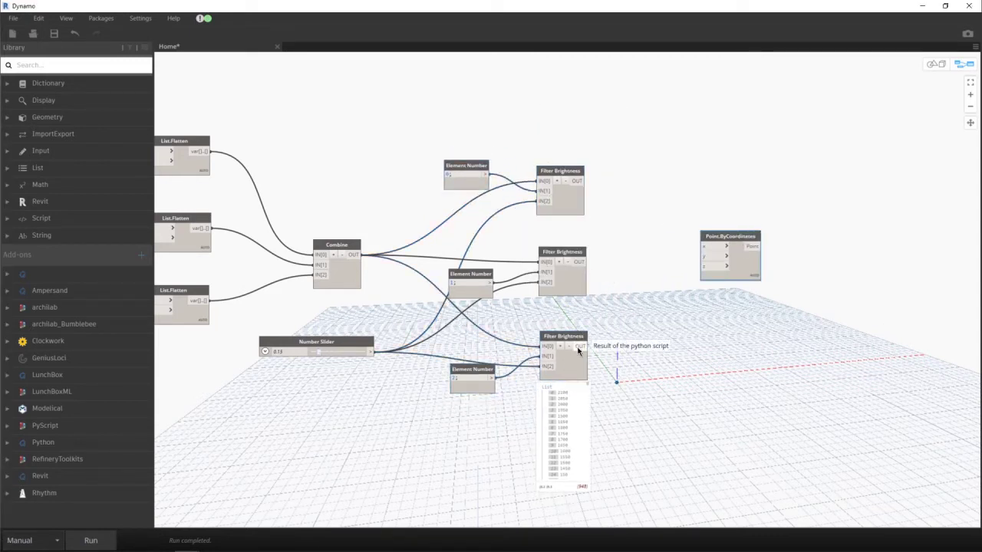
- Feed Point.ByCoordinates with the middle filter as x, the lowest filter as y and a 0; Code Block as z, and run the graph
{"action": "left_click_drag", "start_coordinate": [581, 346], "coordinate": [713, 257]}
{"action": "left_click_drag", "start_coordinate": [581, 263], "coordinate": [709, 247]}
{"action": "double_click", "coordinate": [677, 351]}
{"action": "type", "text": "0;"}
{"action": "left_click_drag", "start_coordinate": [669, 357], "coordinate": [712, 266]}
{"action": "left_click", "coordinate": [92, 541]}
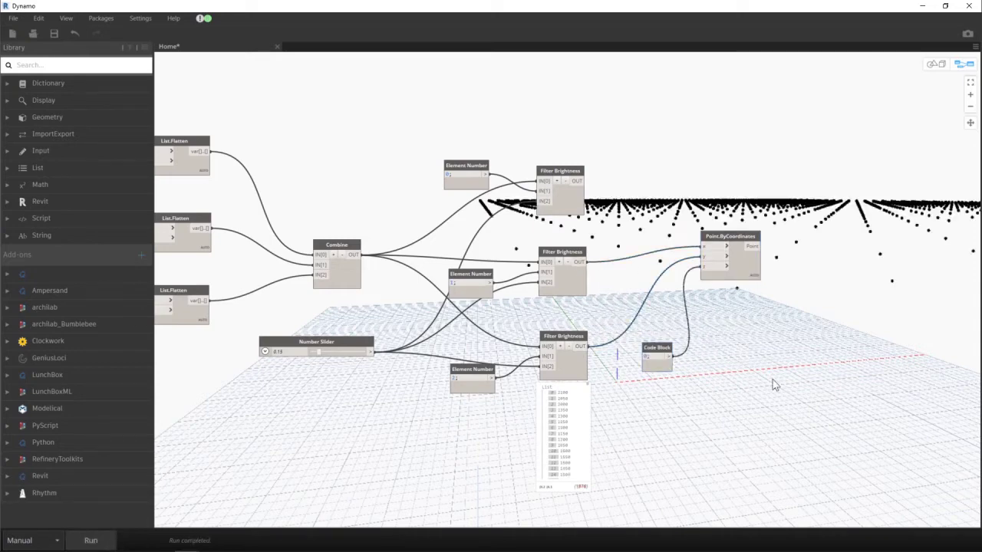
- Examine the generated point grid in the 3D geometry view
{"action": "scroll", "coordinate": [757, 332], "scroll_direction": "down", "scroll_amount": 3}
{"action": "left_click", "coordinate": [935, 65]}
{"action": "scroll", "coordinate": [625, 286], "scroll_direction": "down", "scroll_amount": 12}
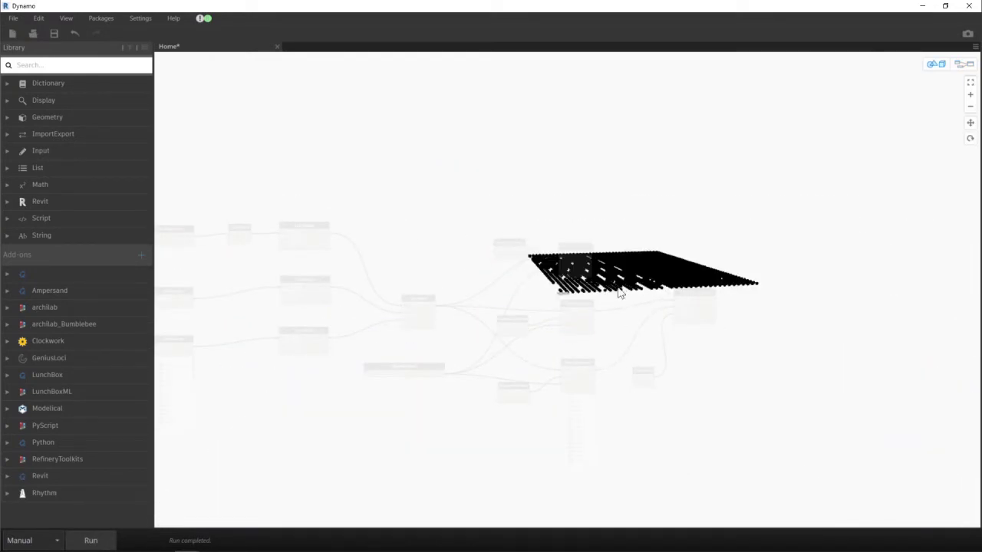
{"action": "right_click_drag", "start_coordinate": [618, 308], "coordinate": [710, 367]}
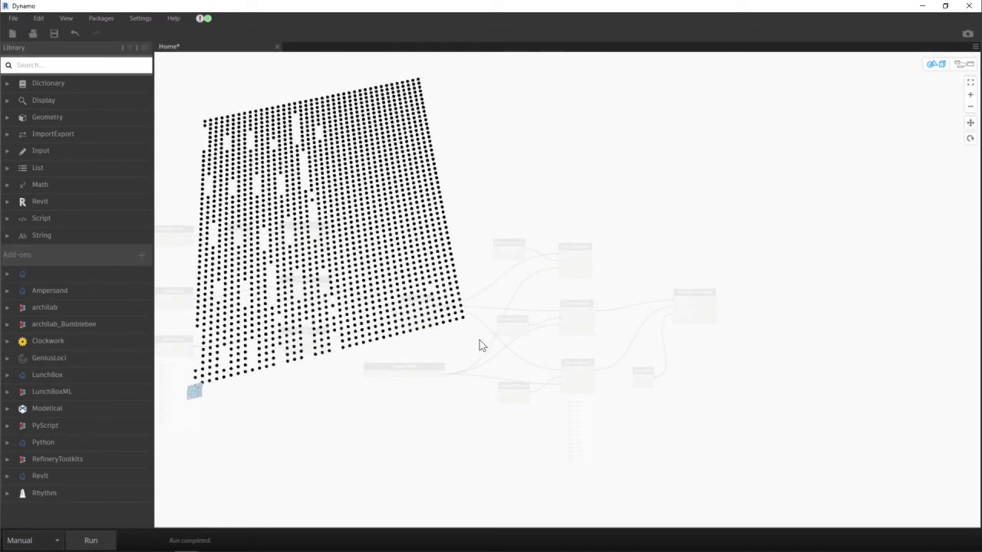
{"action": "key", "text": "ctrl+b"}
- Swap the two List.Reverse outputs between the middle and lower List.Flatten nodes, and rerun the graph
{"action": "scroll", "coordinate": [489, 438], "scroll_direction": "down", "scroll_amount": 6}
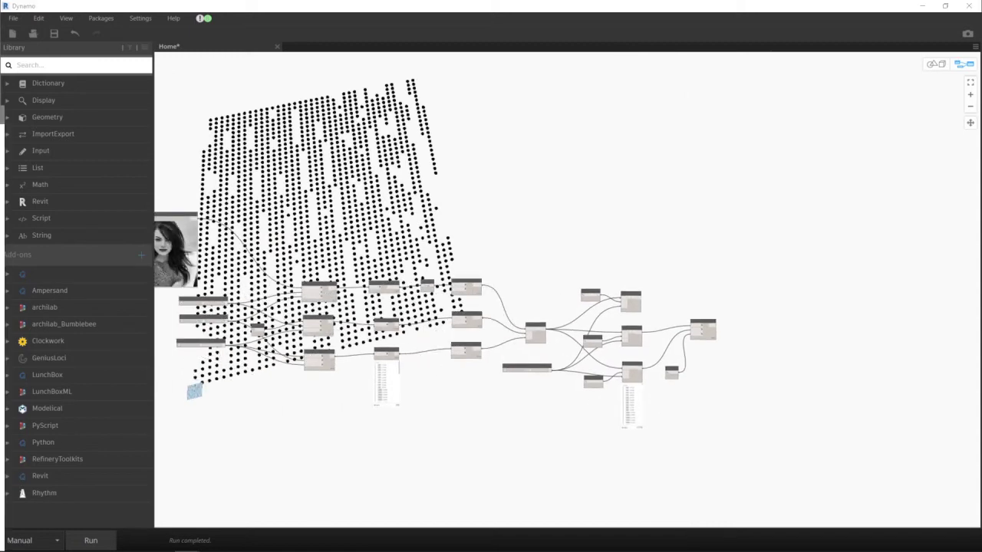
{"action": "scroll", "coordinate": [420, 333], "scroll_direction": "up", "scroll_amount": 6}
{"action": "left_click", "coordinate": [345, 412]}
{"action": "left_click", "coordinate": [554, 288]}
{"action": "left_click_drag", "start_coordinate": [349, 310], "coordinate": [529, 392]}
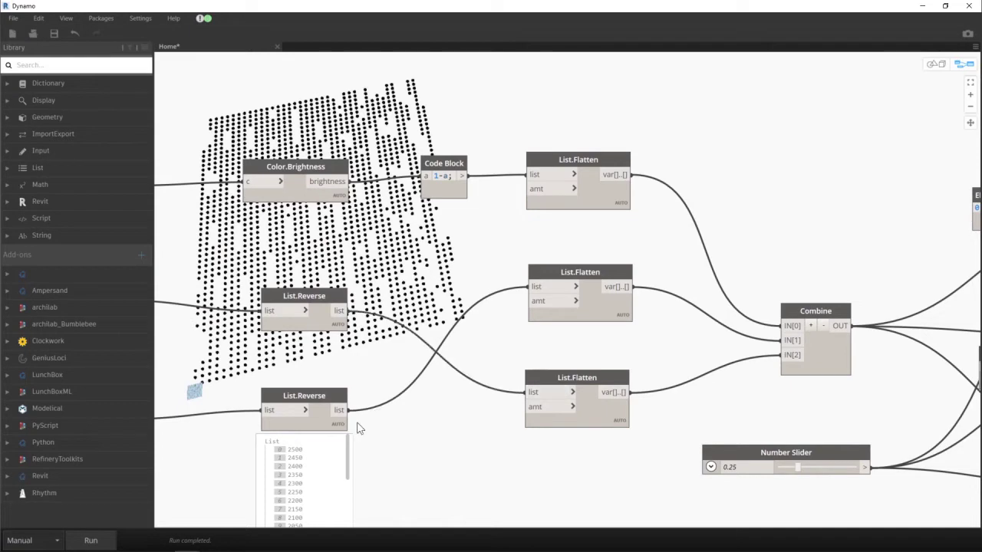
{"action": "left_click", "coordinate": [91, 541]}
- Examine the orientation and silhouette of the filtered points by orbiting the 3D geometry view
{"action": "scroll", "coordinate": [465, 240], "scroll_direction": "down", "scroll_amount": 5}
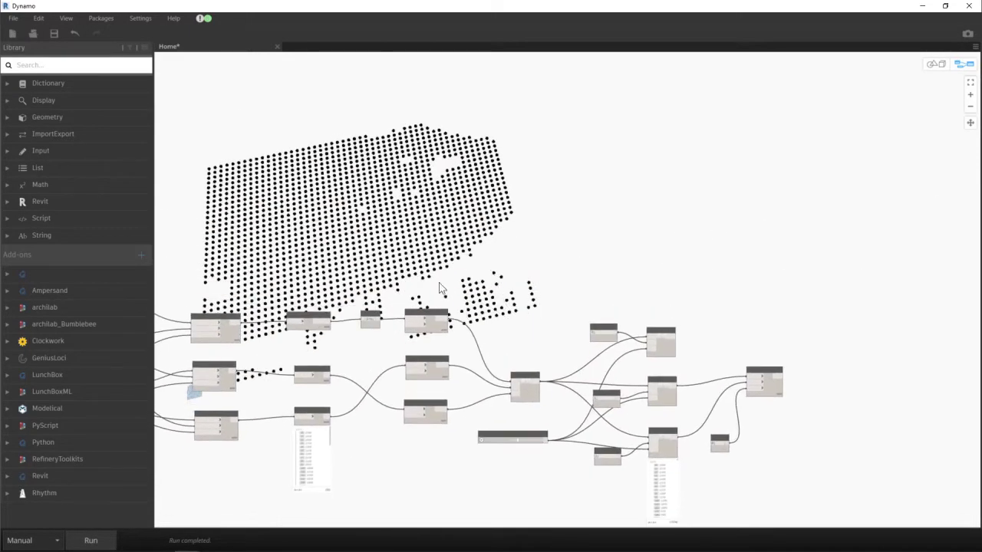
{"action": "middle_click_drag", "start_coordinate": [500, 236], "coordinate": [501, 236]}
{"action": "key", "text": "ctrl+b"}
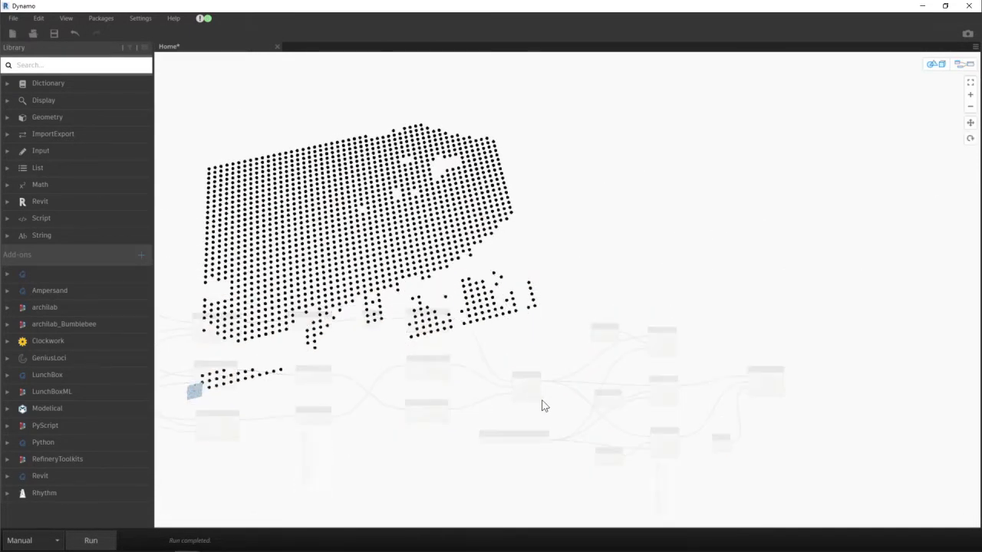
{"action": "right_click_drag", "start_coordinate": [552, 399], "coordinate": [511, 440]}
{"action": "middle_click_drag", "start_coordinate": [511, 440], "coordinate": [541, 201]}
{"action": "right_click_drag", "start_coordinate": [540, 200], "coordinate": [372, 273]}
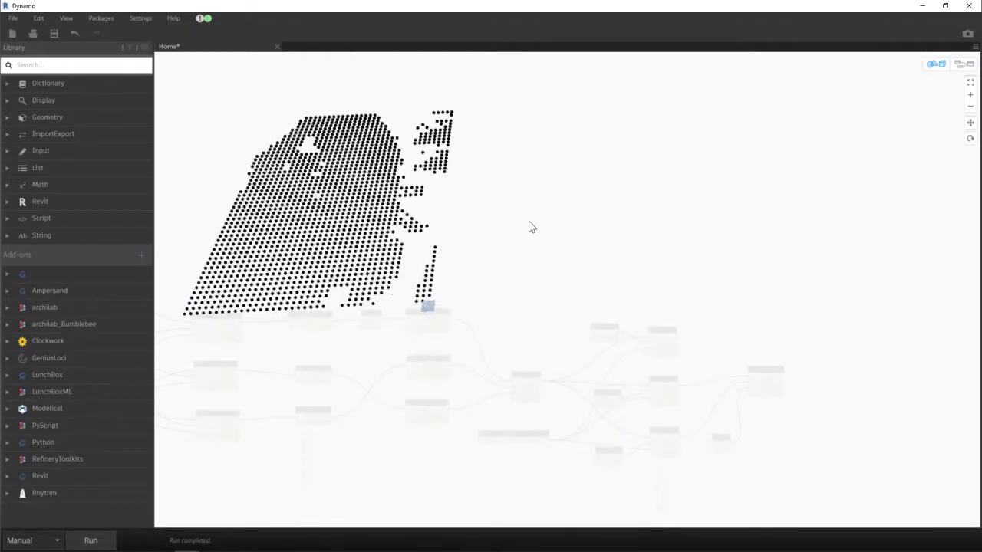
{"action": "key", "text": "ctrl+b"}
- Add a Circle.ByCenterPointRadius node at the upper right and connect the Point.ByCoordinates output to its centerPoint
{"action": "scroll", "coordinate": [629, 369], "scroll_direction": "up", "scroll_amount": 5}
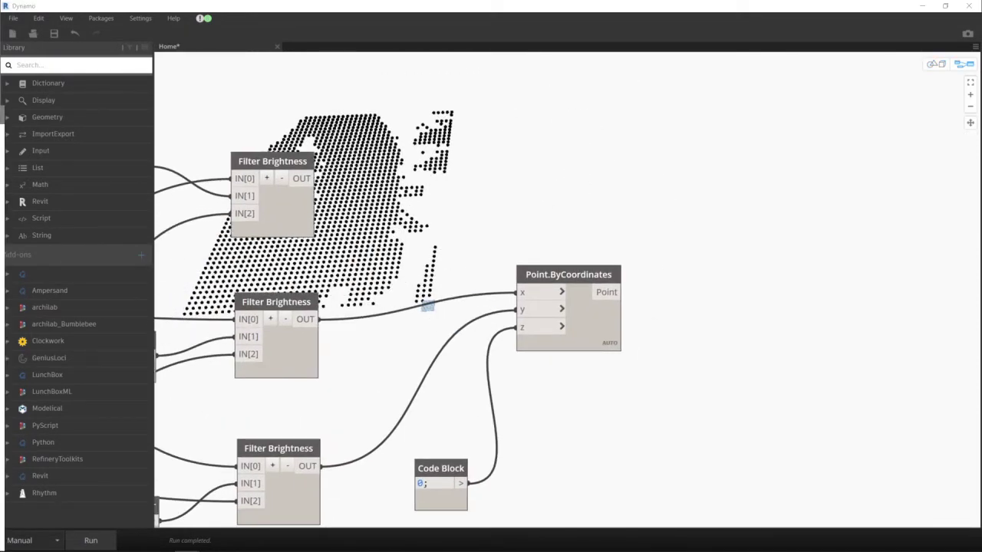
{"action": "right_click", "coordinate": [750, 247]}
{"action": "type", "text": "CI"}
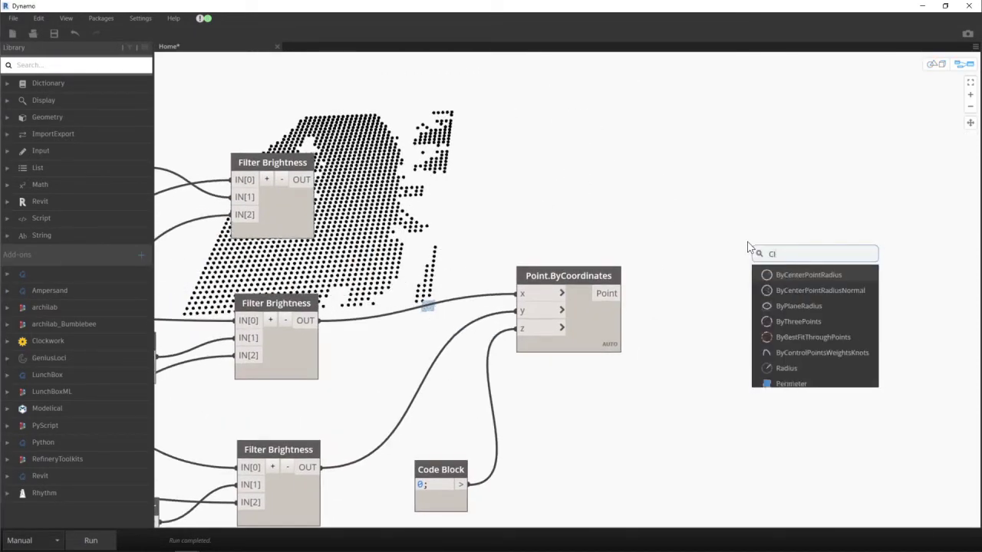
{"action": "type", "text": "RC"}
{"action": "left_click", "coordinate": [799, 276]}
{"action": "left_click_drag", "start_coordinate": [777, 254], "coordinate": [766, 137]}
{"action": "left_click", "coordinate": [608, 293]}
{"action": "left_click", "coordinate": [742, 157]}
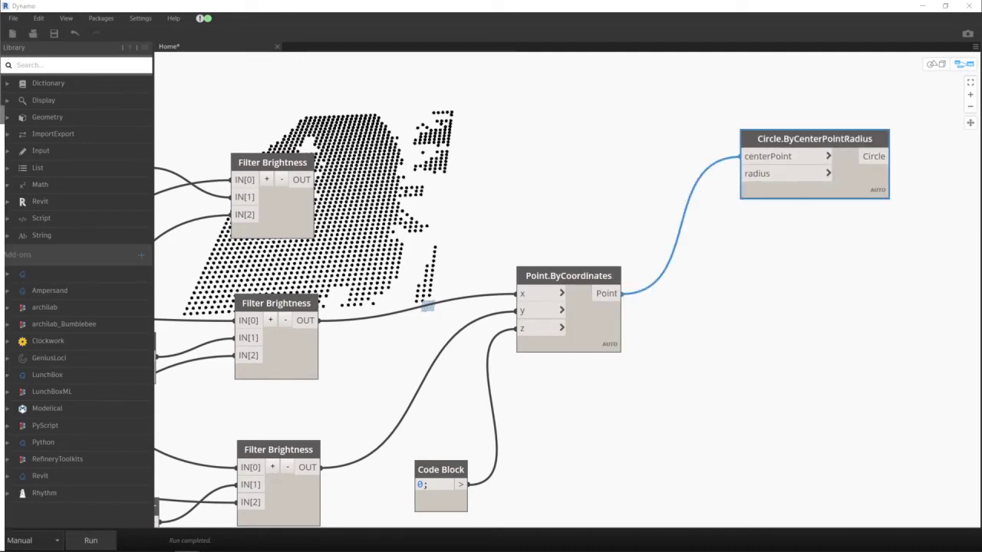
- Connect the top Filter Brightness output to the circle node's radius input and run the graph
{"action": "middle_click_drag", "start_coordinate": [506, 183], "coordinate": [528, 213]}
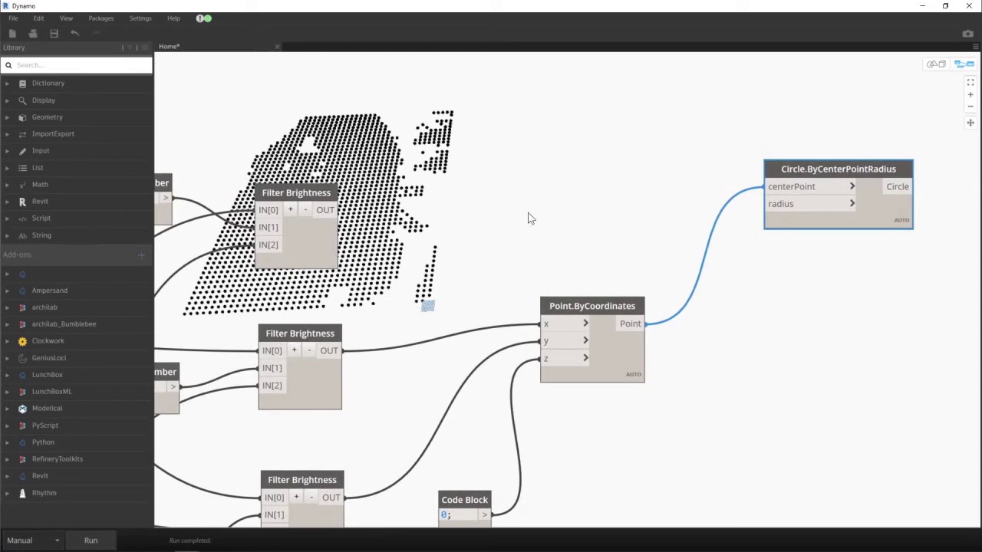
{"action": "left_click", "coordinate": [331, 209]}
{"action": "left_click", "coordinate": [770, 204]}
{"action": "left_click", "coordinate": [88, 537]}
- Examine the size of the generated circles around the points in the geometry view
{"action": "scroll", "coordinate": [366, 289], "scroll_direction": "up", "scroll_amount": 5}
{"action": "key", "text": "ctrl+b"}
{"action": "scroll", "coordinate": [376, 315], "scroll_direction": "up", "scroll_amount": 5}
{"action": "scroll", "coordinate": [425, 290], "scroll_direction": "down", "scroll_amount": 10}
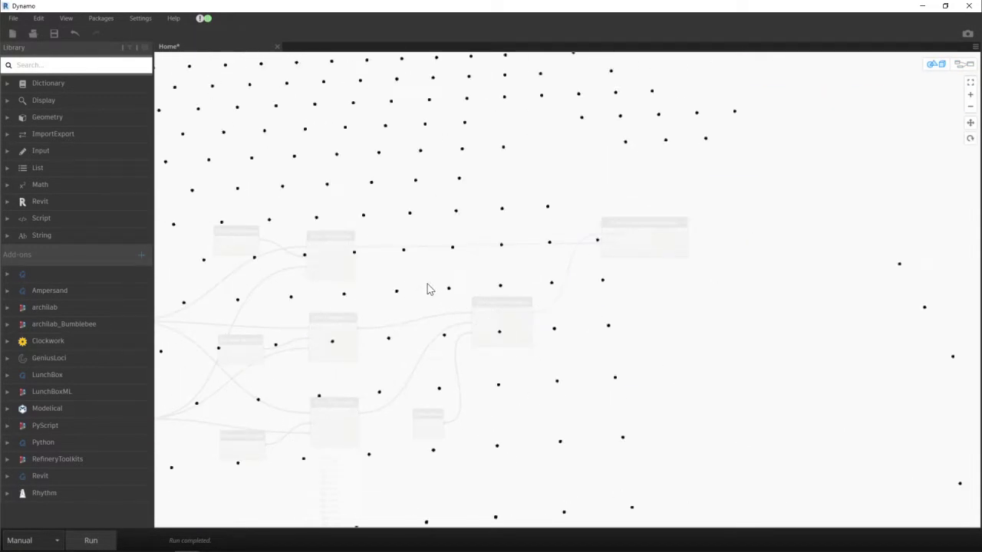
{"action": "key", "text": "ctrl+b"}
{"action": "scroll", "coordinate": [491, 318], "scroll_direction": "down", "scroll_amount": 3}
{"action": "middle_click_drag", "start_coordinate": [421, 358], "coordinate": [433, 376]}
{"action": "scroll", "coordinate": [534, 325], "scroll_direction": "up", "scroll_amount": 3}
- Add a multiplication (*) node above the top Filter Brightness node and connect that filter's output to its x input
{"action": "middle_click_drag", "start_coordinate": [501, 224], "coordinate": [612, 262]}
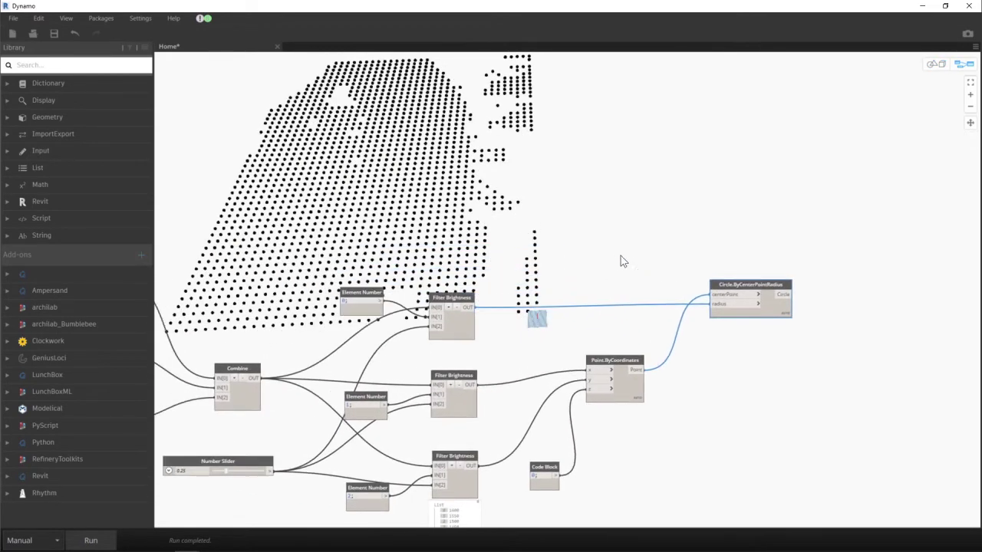
{"action": "right_click", "coordinate": [584, 283]}
{"action": "type", "text": "*"}
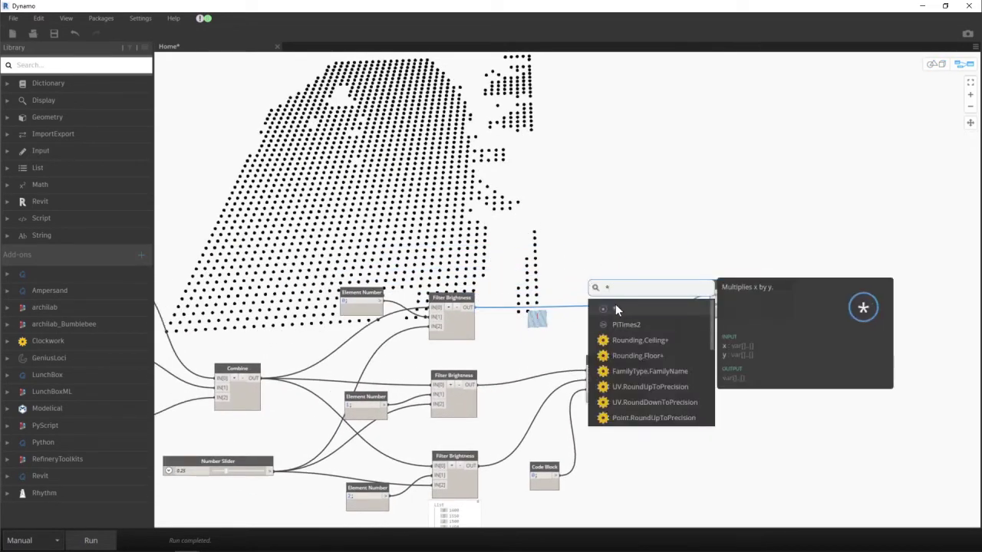
{"action": "left_click", "coordinate": [615, 303]}
{"action": "left_click_drag", "start_coordinate": [635, 311], "coordinate": [579, 211]}
{"action": "left_click_drag", "start_coordinate": [469, 306], "coordinate": [604, 209]}
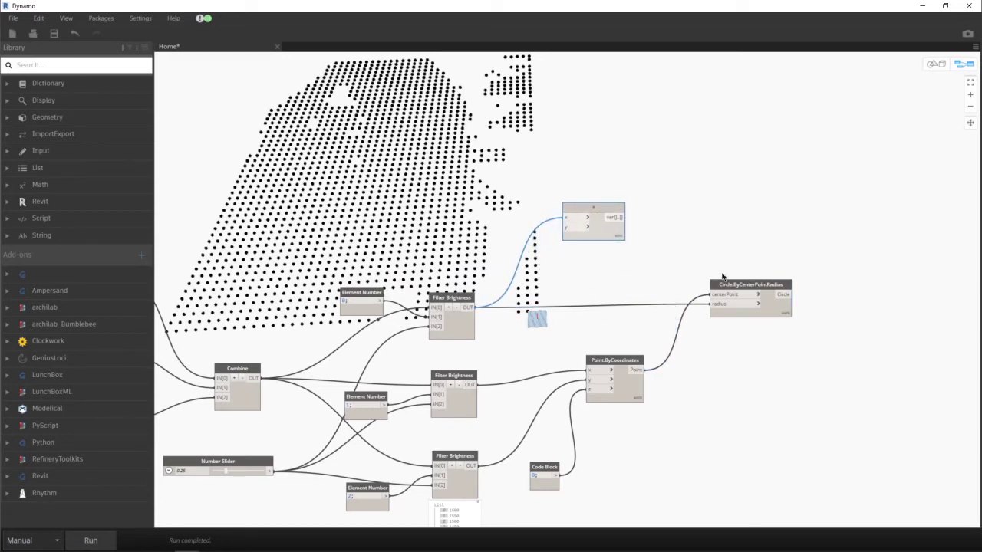
- Move the circle node right, add a Math.Pow node, and connect the multiplication output to its number input
{"action": "left_click_drag", "start_coordinate": [756, 285], "coordinate": [693, 205]}
{"action": "right_click", "coordinate": [697, 243]}
{"action": "type", "text": "power"}
{"action": "left_click", "coordinate": [717, 295]}
{"action": "left_click_drag", "start_coordinate": [620, 217], "coordinate": [707, 208]}
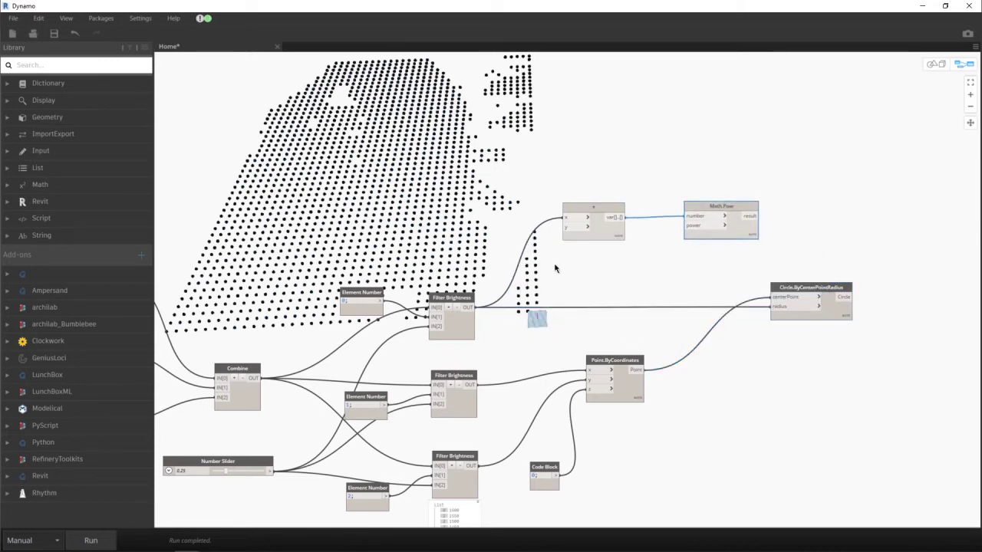
- Add a Code Block with a constant multiplier below the multiplication node and connect it to the y input
{"action": "right_click", "coordinate": [585, 278]}
{"action": "left_click", "coordinate": [657, 262]}
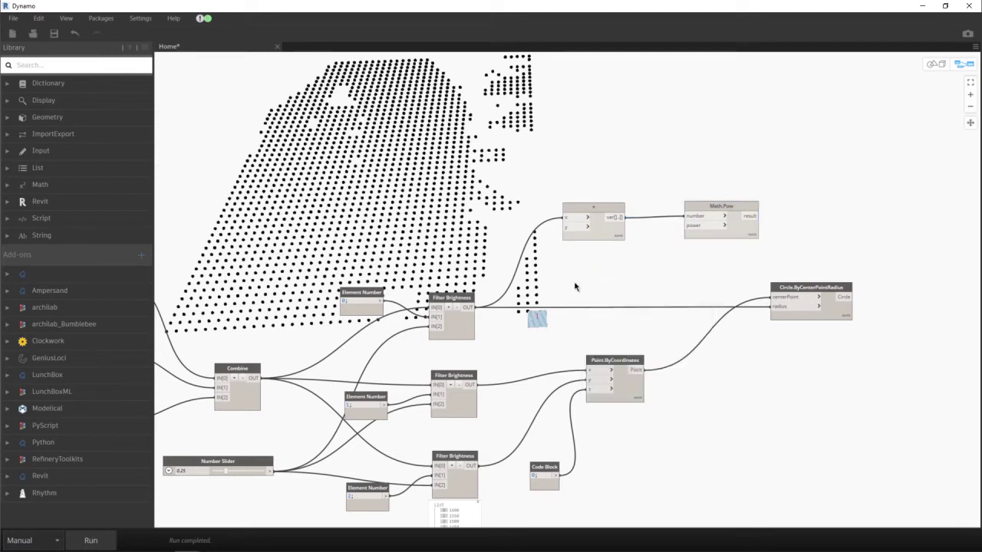
{"action": "right_click", "coordinate": [574, 288]}
{"action": "double_click", "coordinate": [573, 282]}
{"action": "type", "text": "2"}
{"action": "left_click", "coordinate": [597, 283]}
{"action": "left_click", "coordinate": [565, 283]}
{"action": "left_click_drag", "start_coordinate": [568, 227], "coordinate": [566, 227]}
- Add a Number Slider with maximum 5 and step 0.5 below Math.Pow, and connect it to the power input
{"action": "left_click_drag", "start_coordinate": [714, 206], "coordinate": [718, 204]}
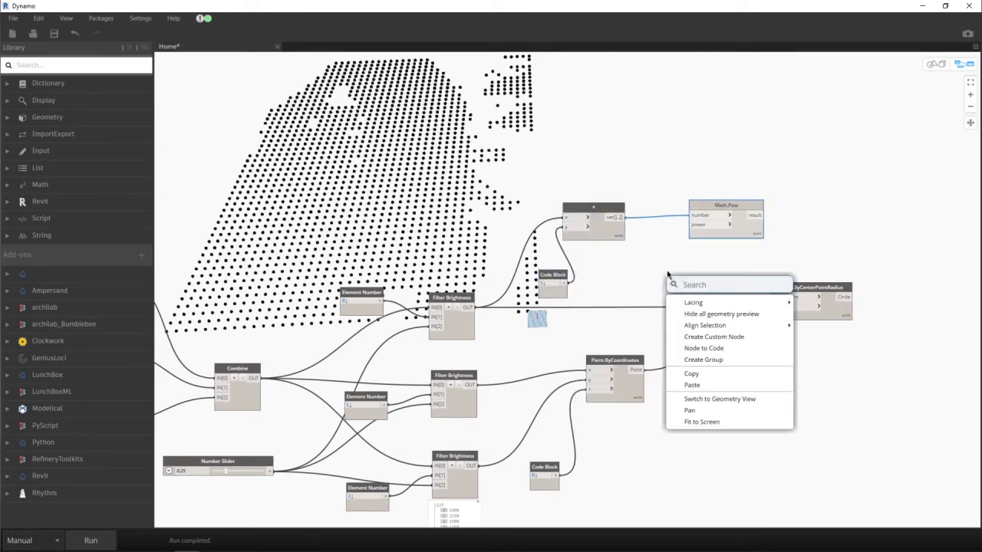
{"action": "left_click", "coordinate": [688, 261]}
{"action": "right_click", "coordinate": [675, 279]}
{"action": "type", "text": "slider"}
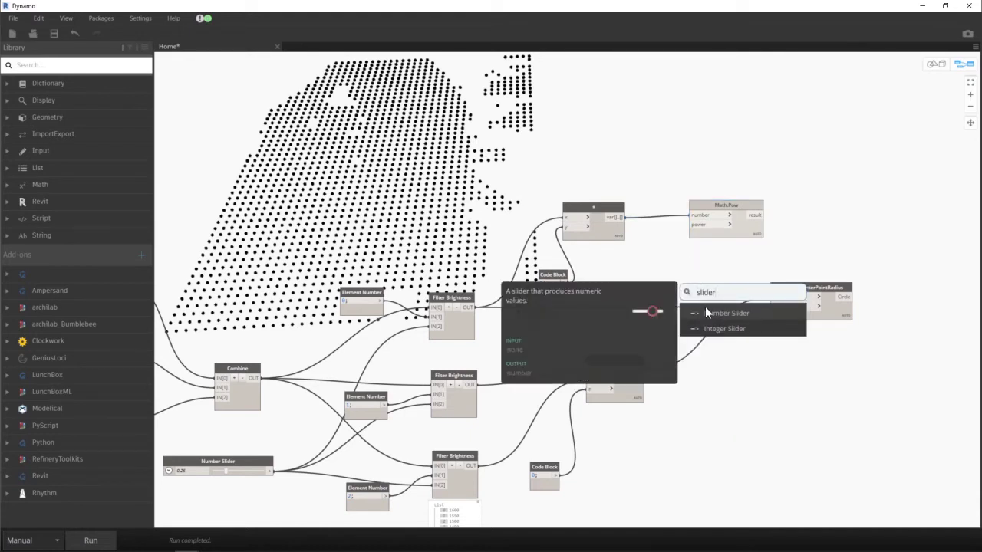
{"action": "left_click", "coordinate": [711, 313]}
{"action": "left_click_drag", "start_coordinate": [710, 318], "coordinate": [642, 262]}
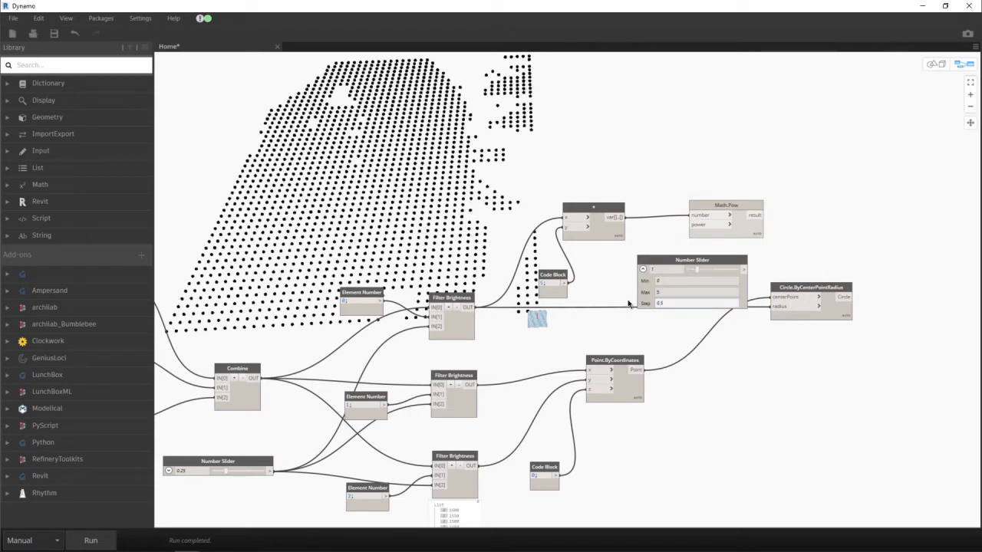
{"action": "left_click", "coordinate": [644, 270]}
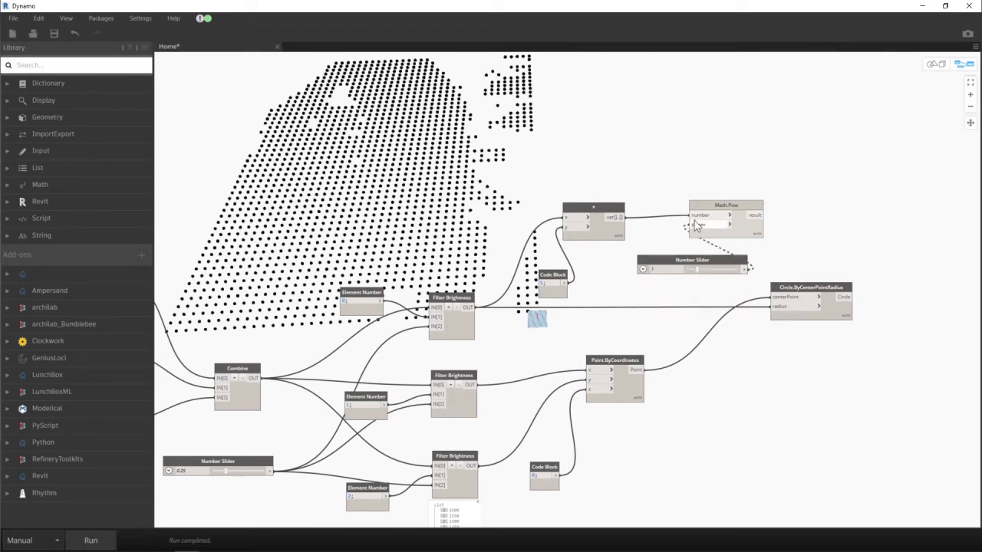
{"action": "left_click", "coordinate": [744, 269]}
{"action": "left_click", "coordinate": [695, 224]}
- Connect the Math.Pow result to the circle node's radius, moving the power slider left and the circle node right
{"action": "left_click_drag", "start_coordinate": [692, 260], "coordinate": [646, 263]}
{"action": "left_click_drag", "start_coordinate": [797, 288], "coordinate": [878, 281]}
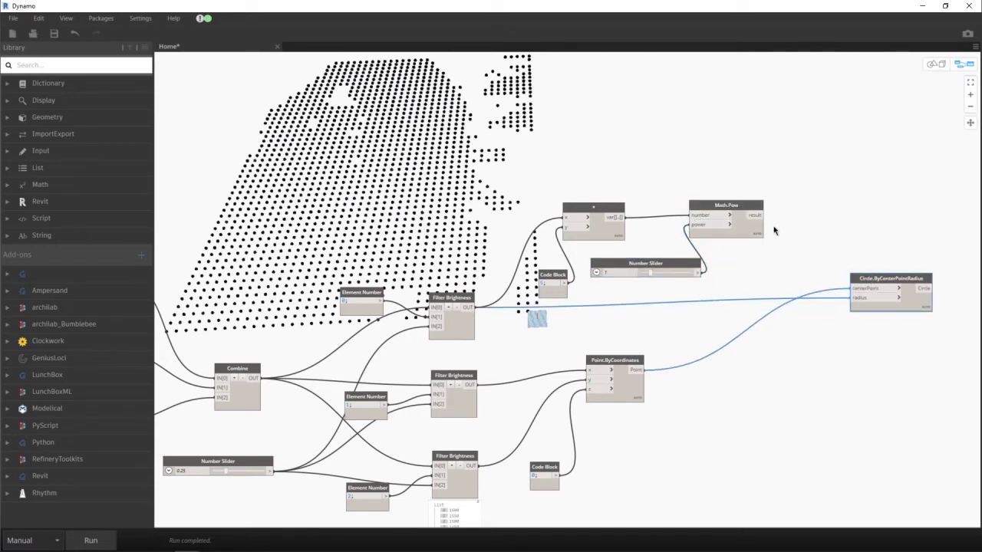
{"action": "left_click", "coordinate": [849, 300]}
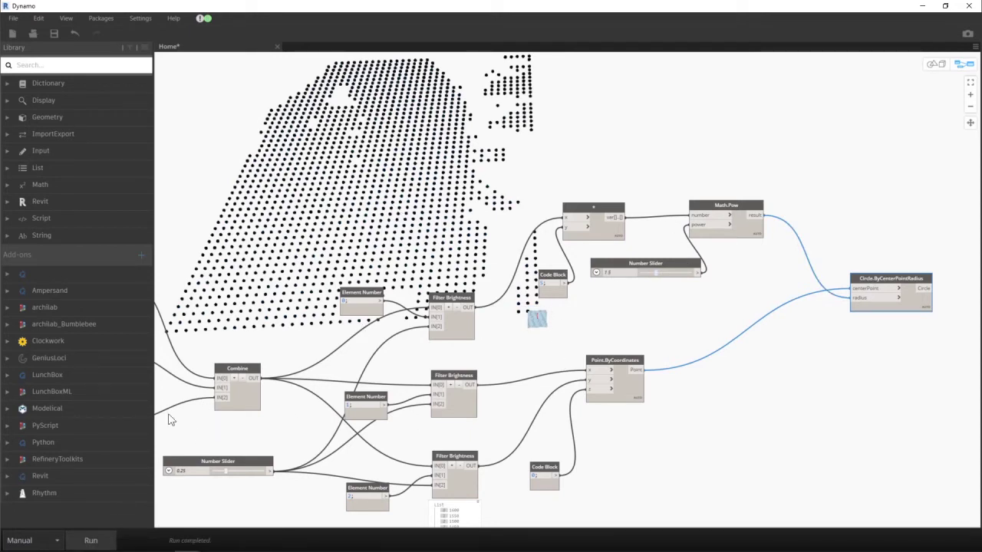
- Switch the run mode to Automatic and set the power slider to 2.5
{"action": "left_click", "coordinate": [54, 541]}
{"action": "left_click", "coordinate": [56, 500]}
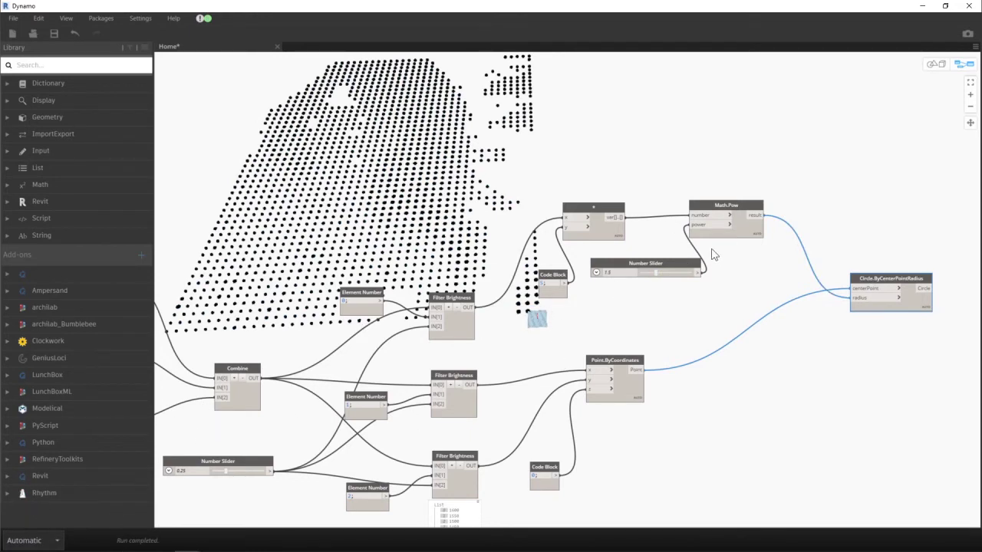
{"action": "left_click", "coordinate": [665, 274]}
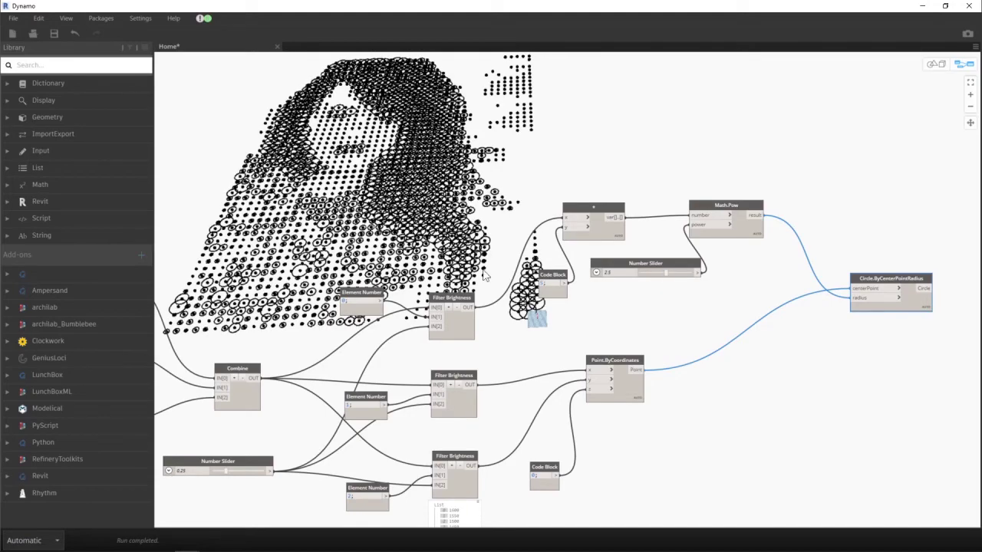
- Move the Math.Pow node slightly right and set its power slider to 2, moving that slider slightly up
{"action": "key", "text": "ctrl+b"}
{"action": "right_click_drag", "start_coordinate": [432, 243], "coordinate": [518, 208]}
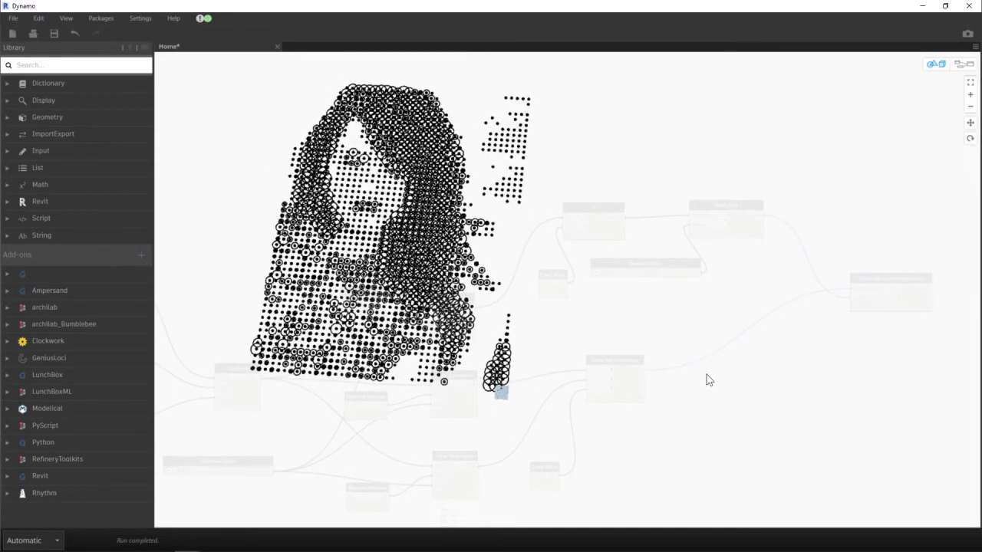
{"action": "key", "text": "ctrl+b"}
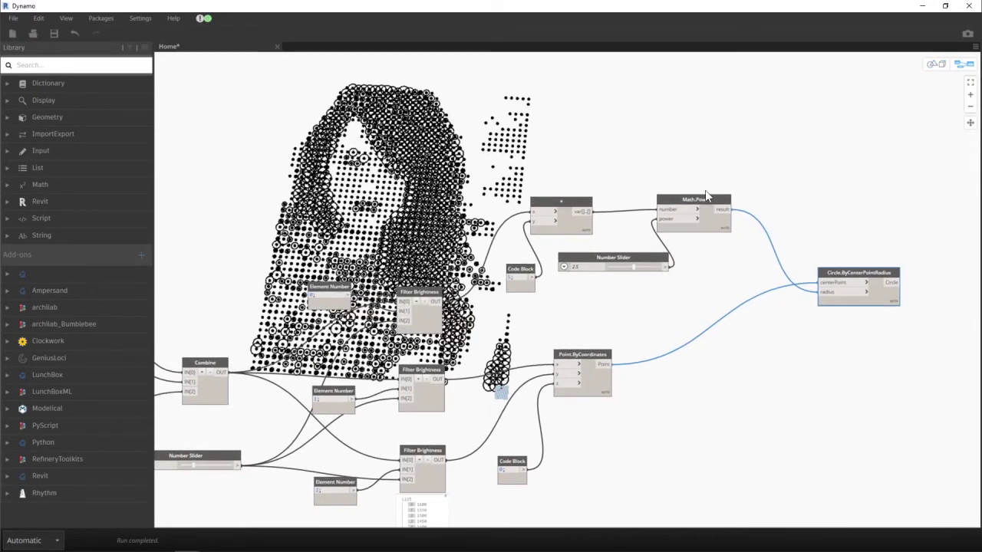
{"action": "left_click_drag", "start_coordinate": [704, 196], "coordinate": [726, 198]}
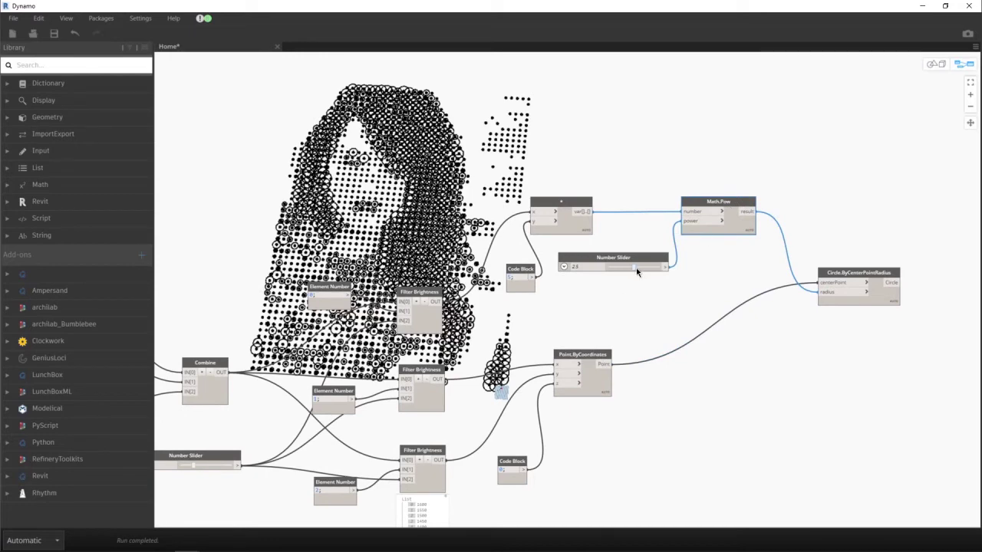
{"action": "left_click_drag", "start_coordinate": [635, 268], "coordinate": [610, 250]}
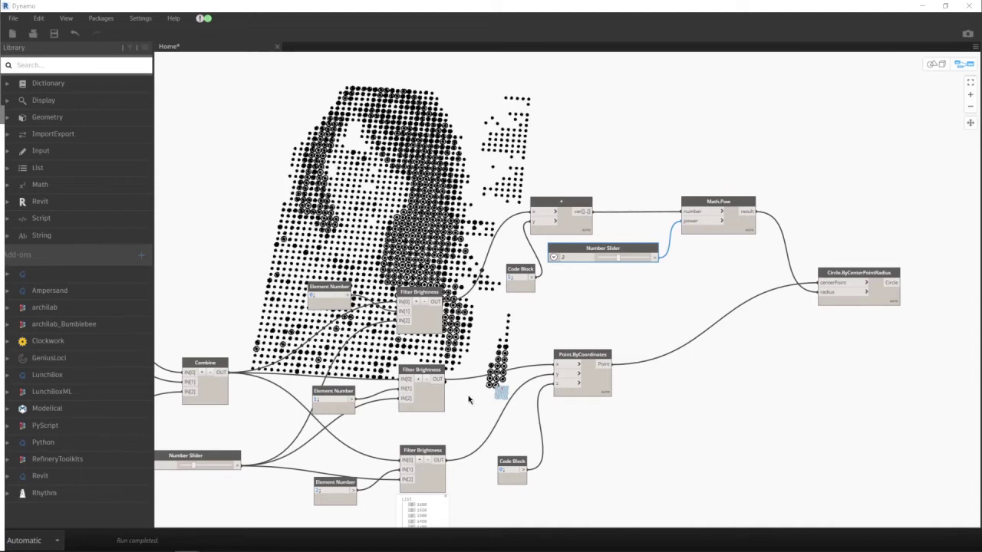
- Set the brightness threshold slider feeding the Filter Brightness nodes to 0.35
{"action": "middle_click_drag", "start_coordinate": [235, 465], "coordinate": [365, 444]}
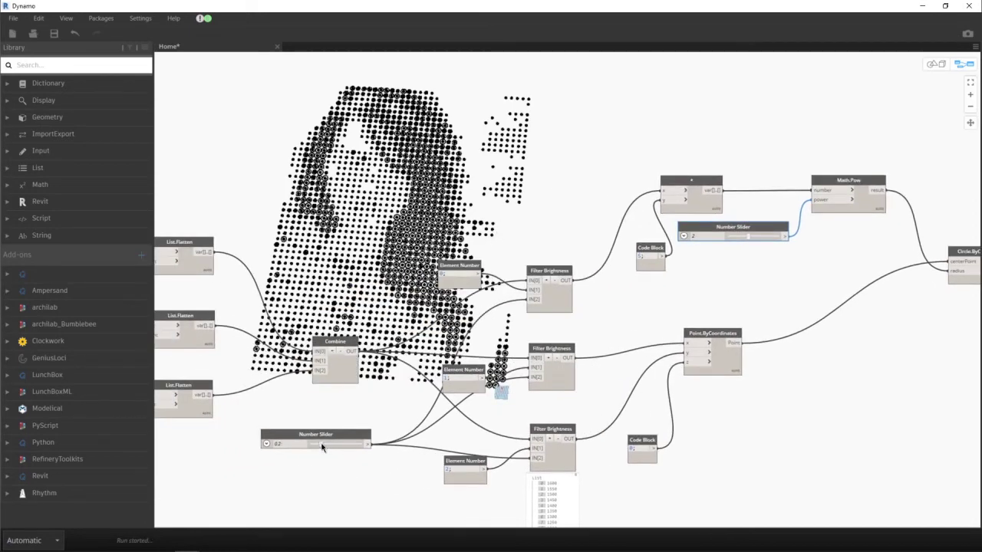
{"action": "left_click_drag", "start_coordinate": [322, 448], "coordinate": [320, 447]}
{"action": "left_click", "coordinate": [327, 446]}
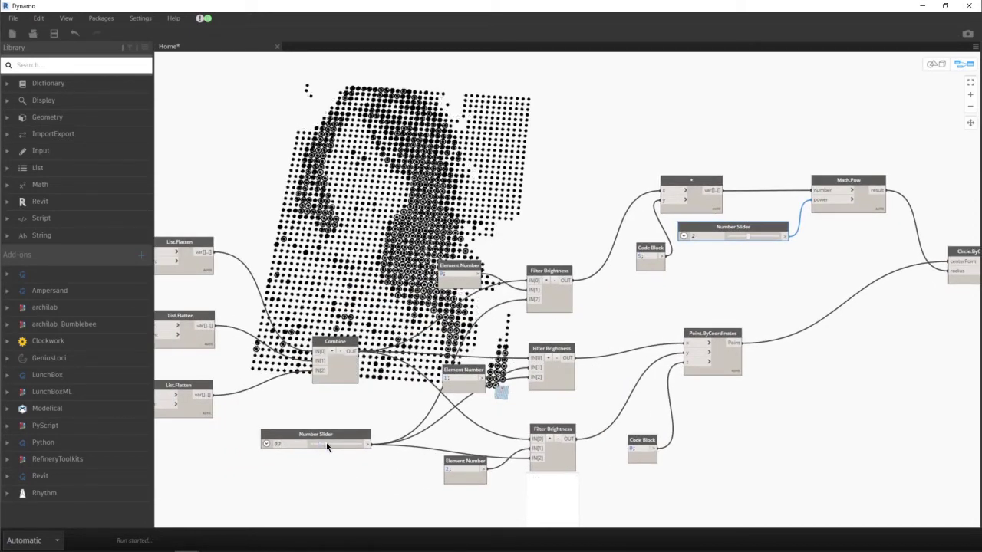
{"action": "left_click", "coordinate": [327, 446]}
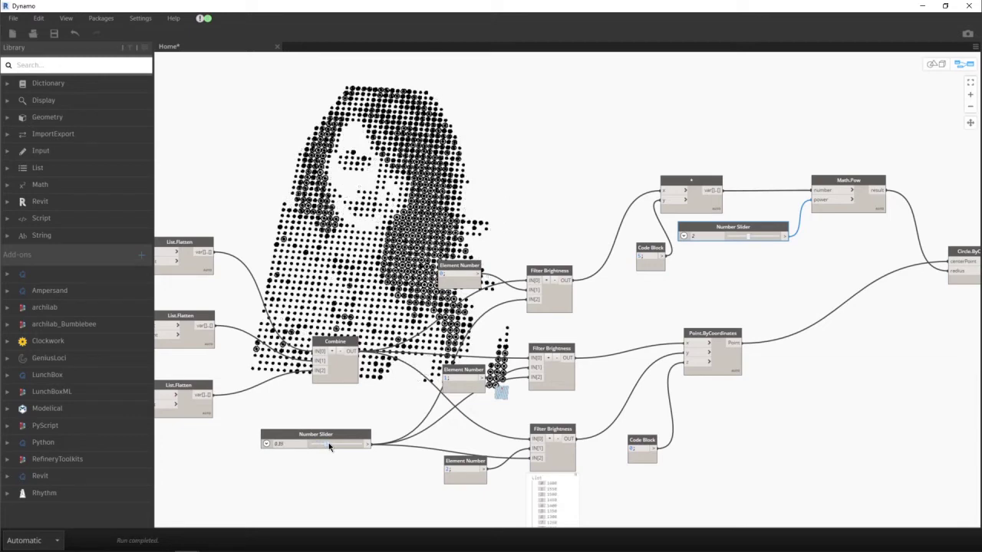
- Set the X sample slider to 80 and the Y sample slider to 100
{"action": "scroll", "coordinate": [358, 371], "scroll_direction": "down", "scroll_amount": 2}
{"action": "middle_click_drag", "start_coordinate": [358, 370], "coordinate": [380, 368]}
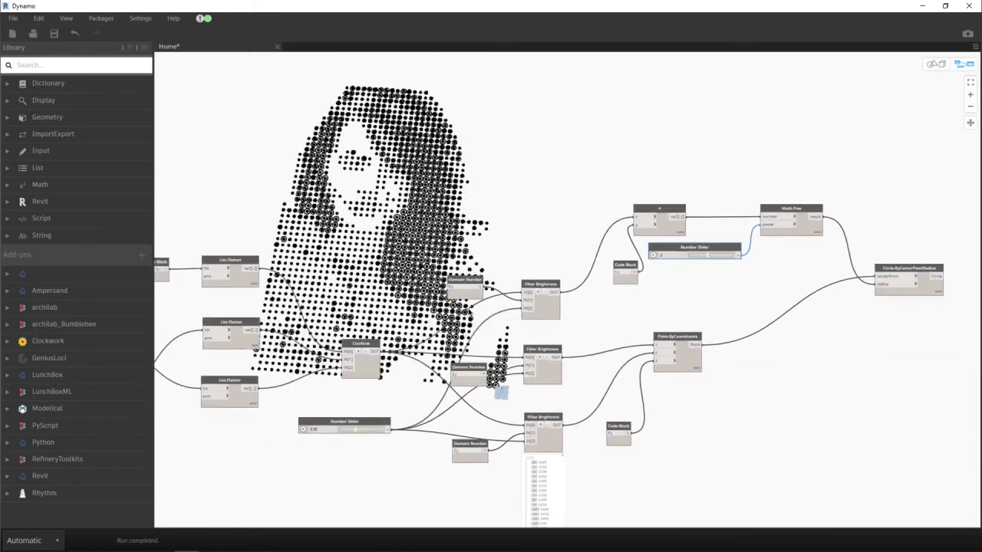
{"action": "middle_click_drag", "start_coordinate": [278, 420], "coordinate": [690, 400]}
{"action": "middle_click_drag", "start_coordinate": [276, 396], "coordinate": [539, 391]}
{"action": "scroll", "coordinate": [414, 291], "scroll_direction": "up", "scroll_amount": 5}
{"action": "double_click", "coordinate": [327, 261]}
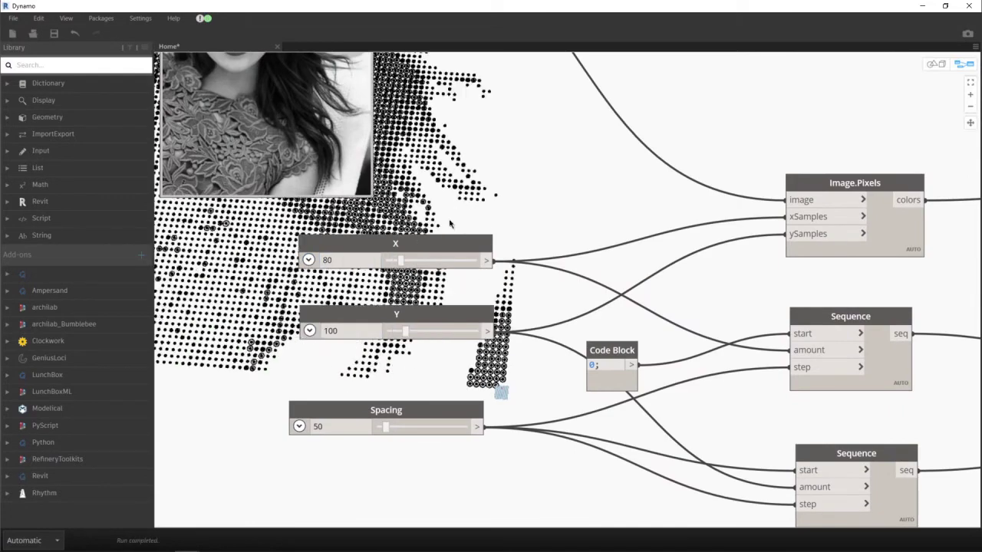
- Set the brightness threshold slider below the Combine node to 0.55
{"action": "scroll", "coordinate": [381, 318], "scroll_direction": "down", "scroll_amount": 5}
{"action": "scroll", "coordinate": [381, 318], "scroll_direction": "up", "scroll_amount": 1}
{"action": "key", "text": "ctrl+b"}
{"action": "scroll", "coordinate": [324, 348], "scroll_direction": "down", "scroll_amount": 3}
{"action": "right_click_drag", "start_coordinate": [420, 260], "coordinate": [467, 381]}
{"action": "double_click", "coordinate": [493, 477]}
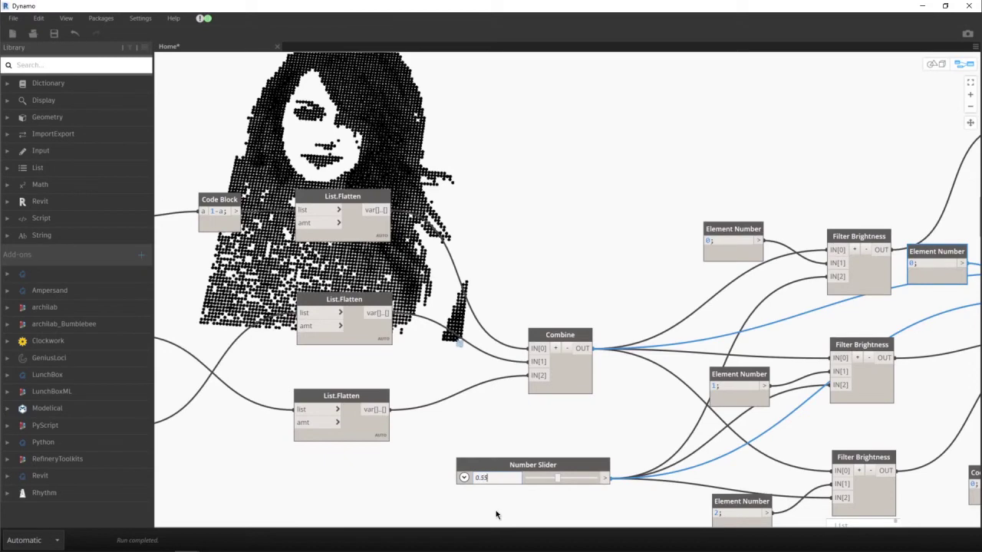
{"action": "key", "text": "Return"}
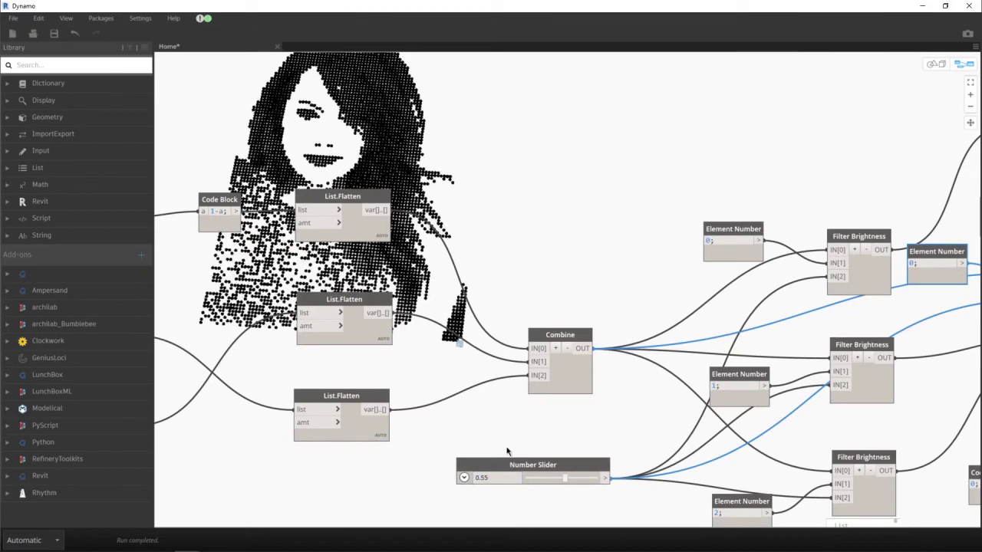
- Examine the portrait's circle pattern in the geometry preview, checking the hole sizes and spacing
{"action": "scroll", "coordinate": [506, 307], "scroll_direction": "down", "scroll_amount": 3}
{"action": "key", "text": "ctrl+b"}
{"action": "scroll", "coordinate": [441, 210], "scroll_direction": "down", "scroll_amount": 5}
{"action": "middle_click_drag", "start_coordinate": [427, 207], "coordinate": [279, 142]}
{"action": "scroll", "coordinate": [281, 144], "scroll_direction": "up", "scroll_amount": 2}
{"action": "middle_click_drag", "start_coordinate": [294, 178], "coordinate": [375, 221]}
{"action": "middle_click_drag", "start_coordinate": [282, 222], "coordinate": [291, 221]}
{"action": "key", "text": "ctrl+b"}
- Add a List.Flatten node after Surface.ByPatch and connect the Surface output to its list input
{"action": "middle_click_drag", "start_coordinate": [959, 278], "coordinate": [679, 289]}
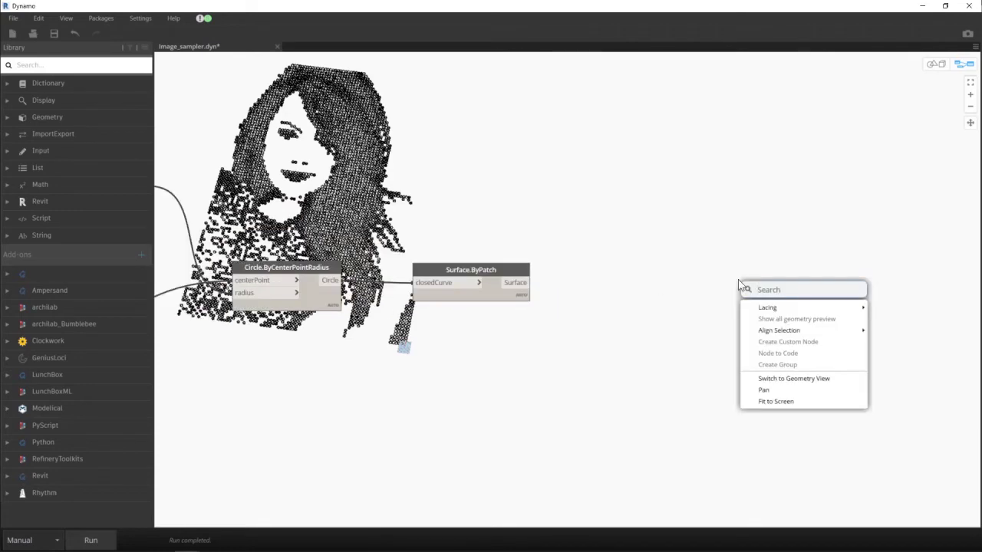
{"action": "type", "text": "flatten"}
{"action": "left_click", "coordinate": [768, 314]}
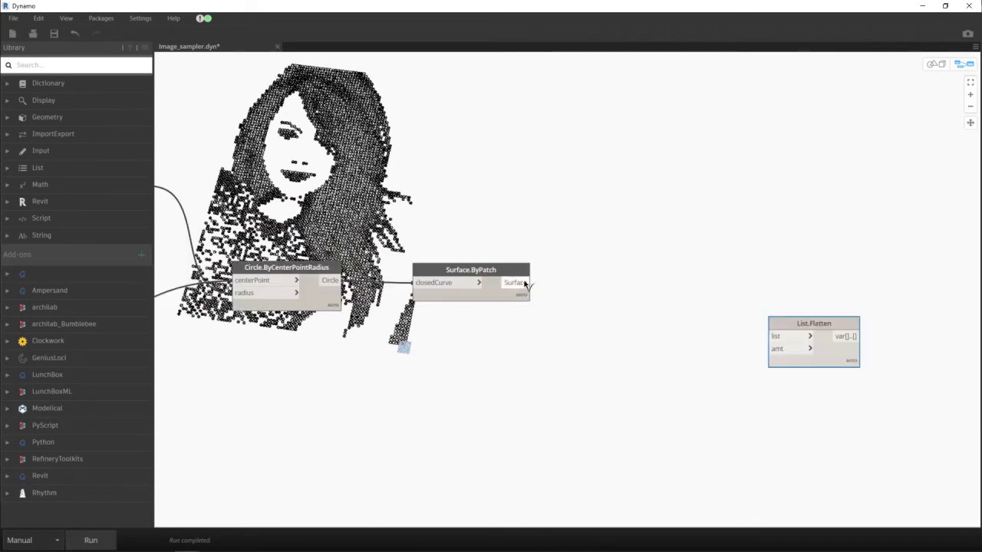
{"action": "left_click", "coordinate": [543, 285]}
{"action": "left_click", "coordinate": [758, 330]}
{"action": "left_click_drag", "start_coordinate": [785, 330], "coordinate": [688, 284]}
- Add an ImportInstance.ByGeometries node and connect the List.Flatten output to its geometry input
{"action": "right_click", "coordinate": [751, 333]}
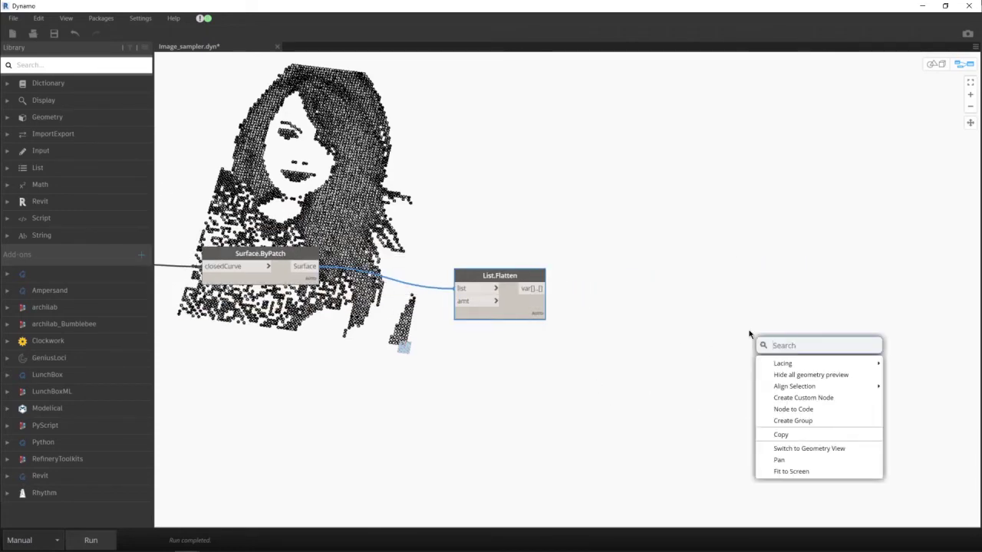
{"action": "type", "text": "ImportInstance"}
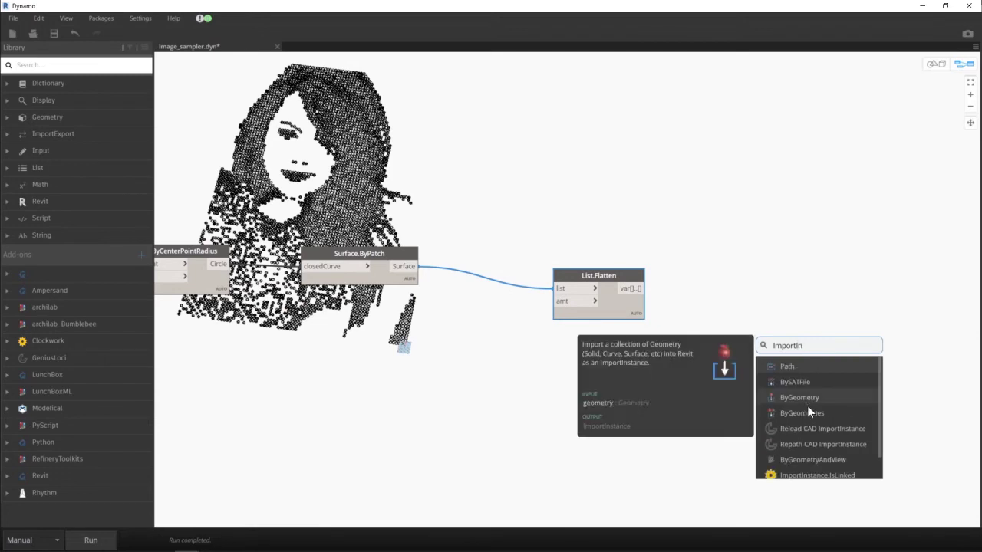
{"action": "left_click", "coordinate": [809, 408]}
{"action": "left_click_drag", "start_coordinate": [641, 288], "coordinate": [761, 291]}
{"action": "left_click", "coordinate": [763, 291]}
- Run the complete graph and check the imported portrait in Revit's 3D view
{"action": "scroll", "coordinate": [701, 330], "scroll_direction": "down", "scroll_amount": 10}
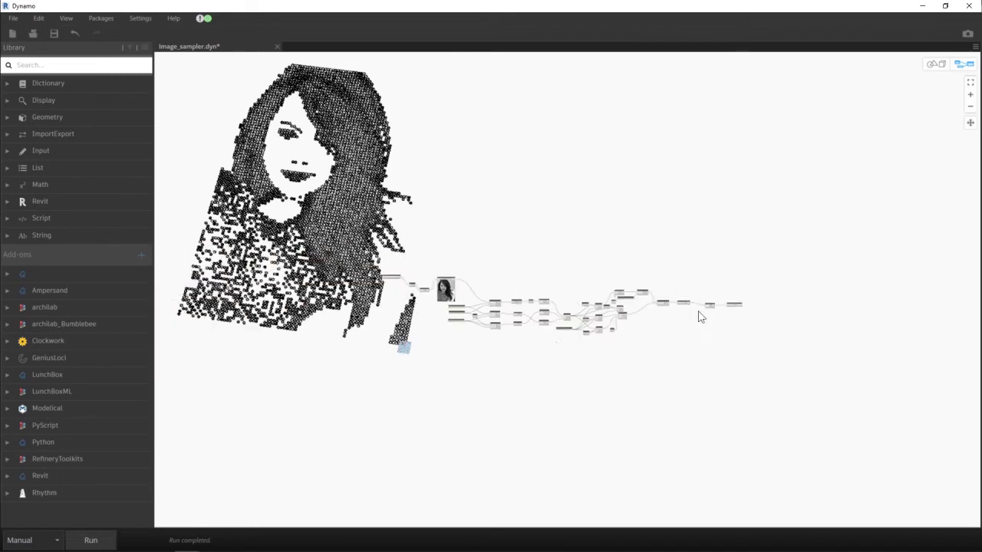
{"action": "scroll", "coordinate": [548, 322], "scroll_direction": "up", "scroll_amount": 5}
{"action": "middle_click_drag", "start_coordinate": [548, 322], "coordinate": [588, 337]}
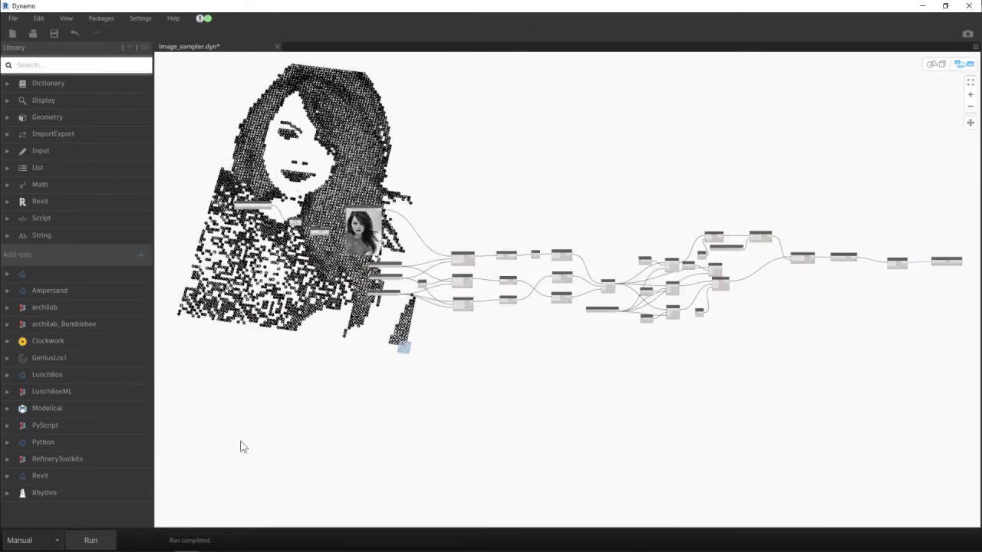
{"action": "left_click", "coordinate": [107, 539]}
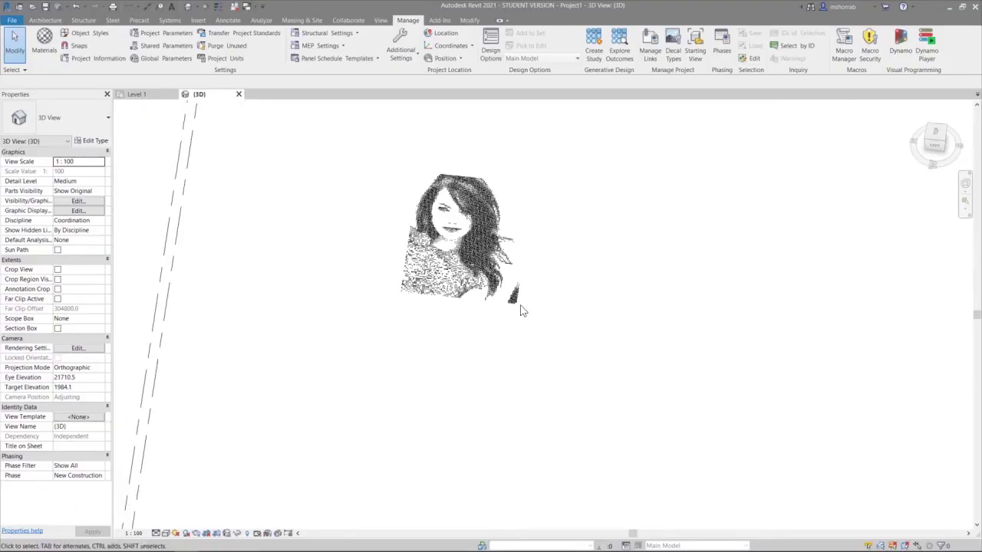
{"action": "scroll", "coordinate": [463, 248], "scroll_direction": "up", "scroll_amount": 5}
{"action": "scroll", "coordinate": [524, 334], "scroll_direction": "down", "scroll_amount": 5}
{"action": "left_click", "coordinate": [553, 338]}
{"action": "left_click", "coordinate": [750, 324]}
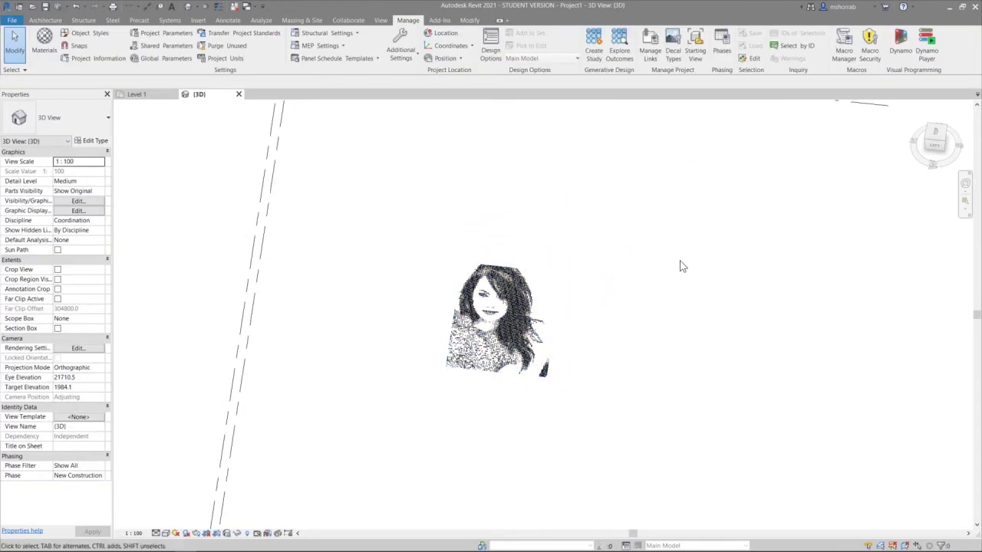
- Draw a straight Curtain Wall on Level 1 behind the imported portrait, with an unconnected height of 8000
{"action": "scroll", "coordinate": [619, 296], "scroll_direction": "up", "scroll_amount": 1}
{"action": "middle_click_drag", "start_coordinate": [619, 296], "coordinate": [623, 385]}
{"action": "key", "text": "w"}
{"action": "key", "text": "a"}
{"action": "left_click", "coordinate": [69, 121]}
{"action": "scroll", "coordinate": [64, 327], "scroll_direction": "down", "scroll_amount": 5}
{"action": "left_click", "coordinate": [64, 325]}
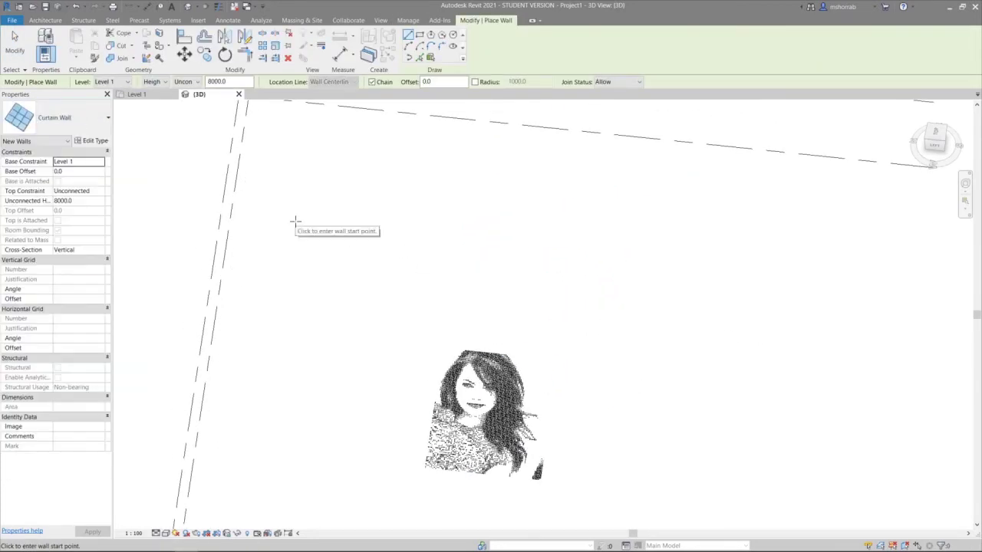
{"action": "left_click", "coordinate": [295, 222]}
{"action": "left_click", "coordinate": [697, 263]}
{"action": "key", "text": "Escape"}
{"action": "key", "text": "Escape"}
- Change the 3D view's visual style and delete the imported portrait from the project
{"action": "left_click", "coordinate": [166, 533]}
{"action": "left_click", "coordinate": [183, 503]}
{"action": "mouse_move", "coordinate": [459, 250]}
{"action": "middle_mouse_down"}
{"action": "mouse_move", "coordinate": [443, 268]}
{"action": "mouse_move", "coordinate": [441, 295]}
{"action": "middle_mouse_up"}
{"action": "left_click", "coordinate": [503, 441]}
{"action": "left_click_drag", "start_coordinate": [461, 423], "coordinate": [375, 341]}
{"action": "middle_click_drag", "start_coordinate": [358, 326], "coordinate": [535, 420], "text": "shift"}
{"action": "key", "text": "Delete"}
- Create a new family from the metric face-based Generic Model template
{"action": "left_click", "coordinate": [12, 20]}
{"action": "mouse_move", "coordinate": [33, 87]}
{"action": "left_click", "coordinate": [230, 86]}
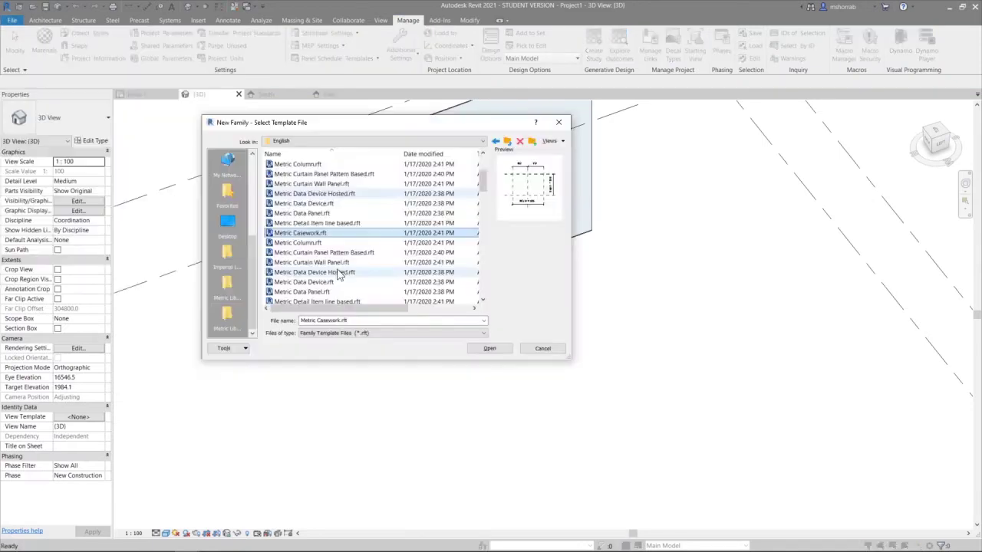
{"action": "double_click", "coordinate": [329, 263]}
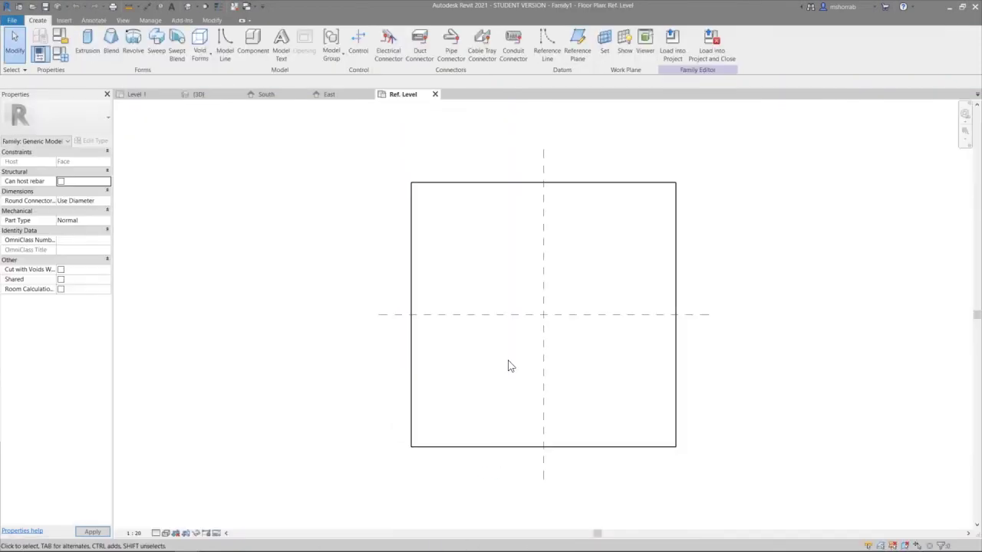
- Launch Dynamo from the new family and run the Image_sampler graph to import the portrait into it
{"action": "left_click", "coordinate": [150, 20]}
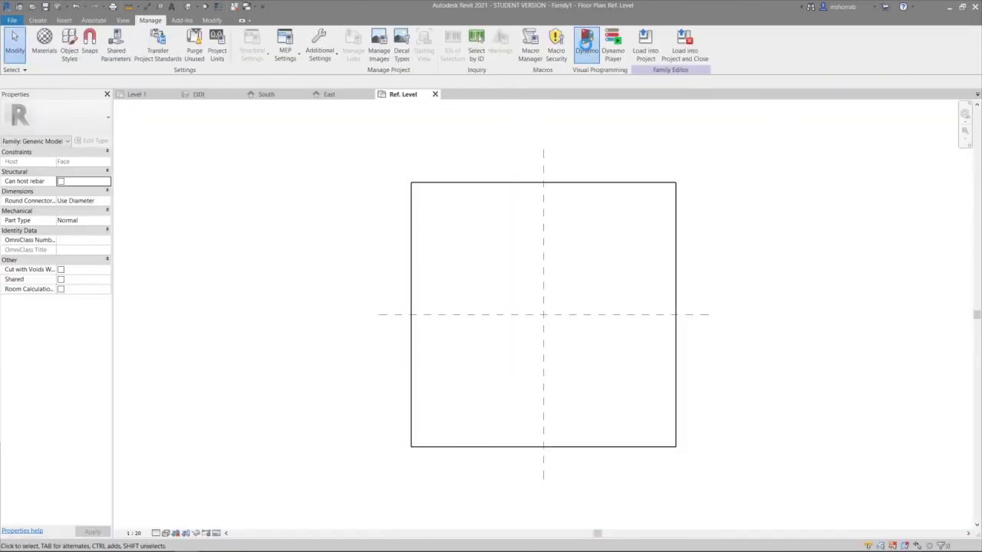
{"action": "left_click", "coordinate": [585, 43]}
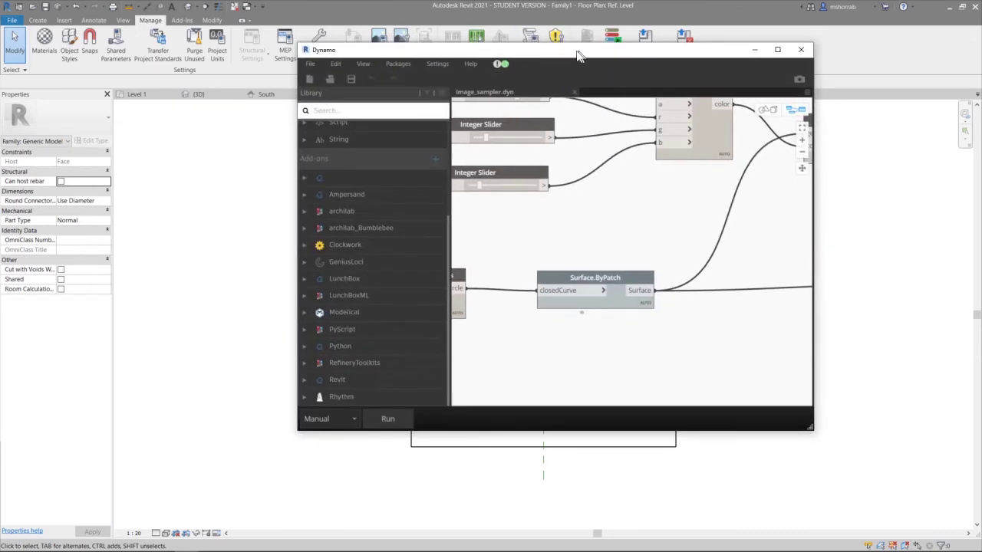
{"action": "scroll", "coordinate": [605, 314], "scroll_direction": "down", "scroll_amount": 3}
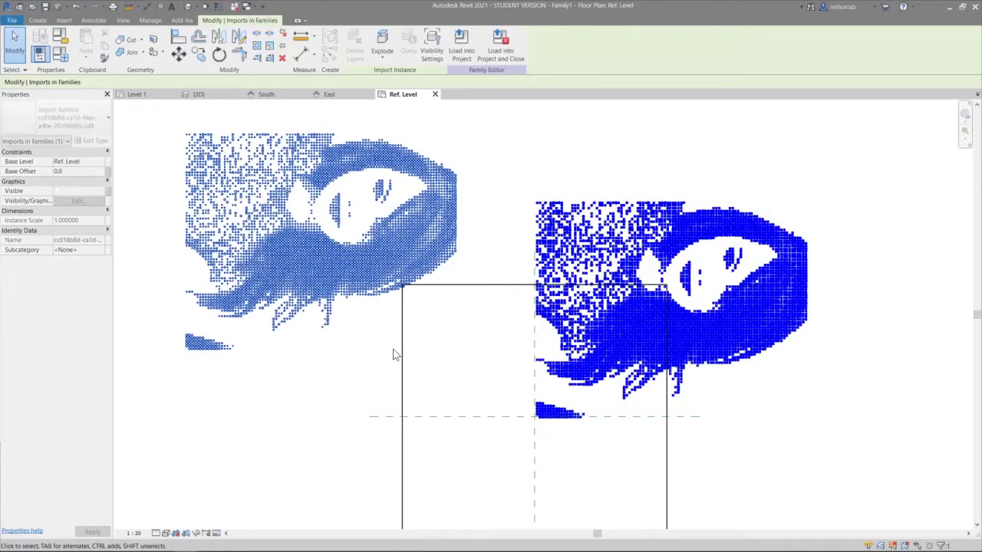
- Rotate the imported portrait upright and move it over the host face around the crossing reference planes
{"action": "left_click_drag", "start_coordinate": [395, 350], "coordinate": [555, 415]}
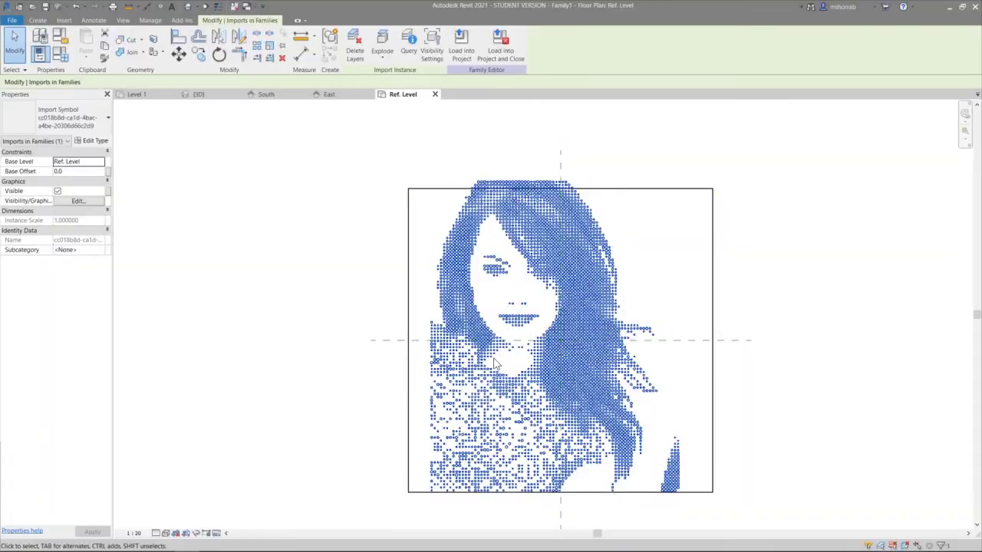
{"action": "scroll", "coordinate": [219, 332], "scroll_direction": "up", "scroll_amount": 5}
{"action": "middle_click_drag", "start_coordinate": [220, 332], "coordinate": [400, 332]}
{"action": "scroll", "coordinate": [361, 284], "scroll_direction": "up", "scroll_amount": 8}
{"action": "left_click", "coordinate": [364, 307]}
{"action": "scroll", "coordinate": [393, 312], "scroll_direction": "down", "scroll_amount": 12}
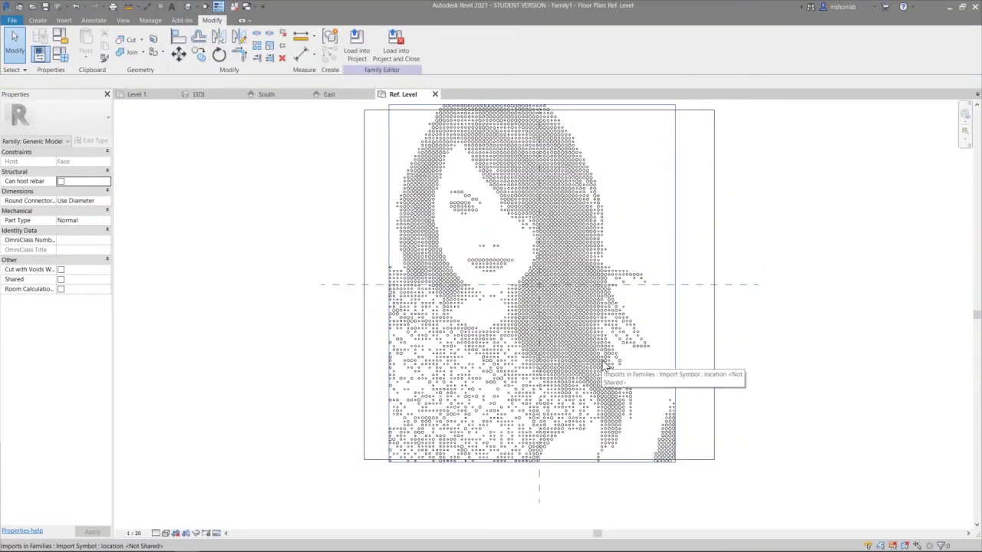
- Load the portrait family into the project and place an instance on the curtain wall's face in the 3D view
{"action": "left_click", "coordinate": [356, 46]}
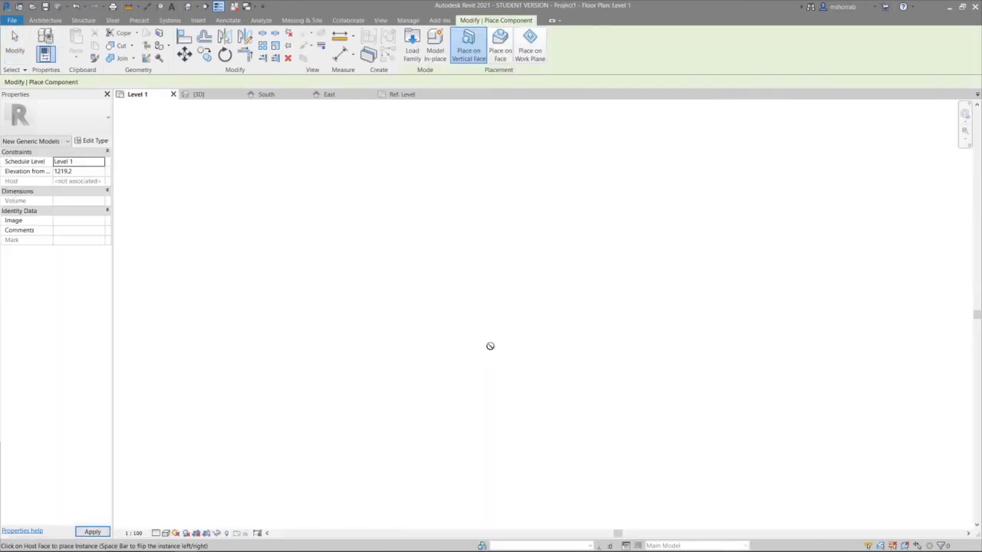
{"action": "left_click", "coordinate": [201, 94]}
{"action": "scroll", "coordinate": [303, 265], "scroll_direction": "up", "scroll_amount": 4}
{"action": "left_click", "coordinate": [327, 333]}
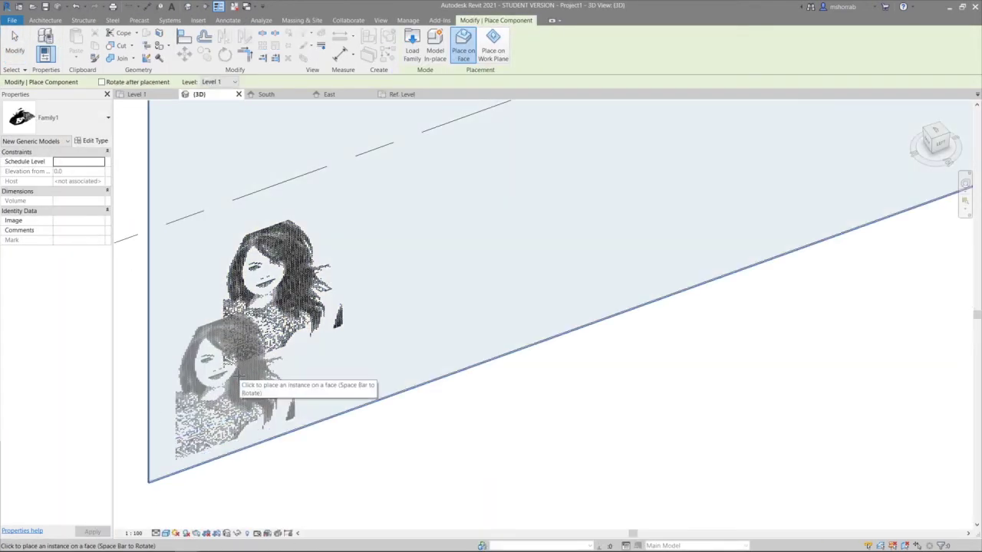
{"action": "left_click", "coordinate": [278, 349]}
- Reopen the placed portrait family for editing and change the Scale Factor of its import symbol type
{"action": "scroll", "coordinate": [280, 349], "scroll_direction": "down", "scroll_amount": 2}
{"action": "double_click", "coordinate": [295, 352]}
{"action": "left_click", "coordinate": [453, 247]}
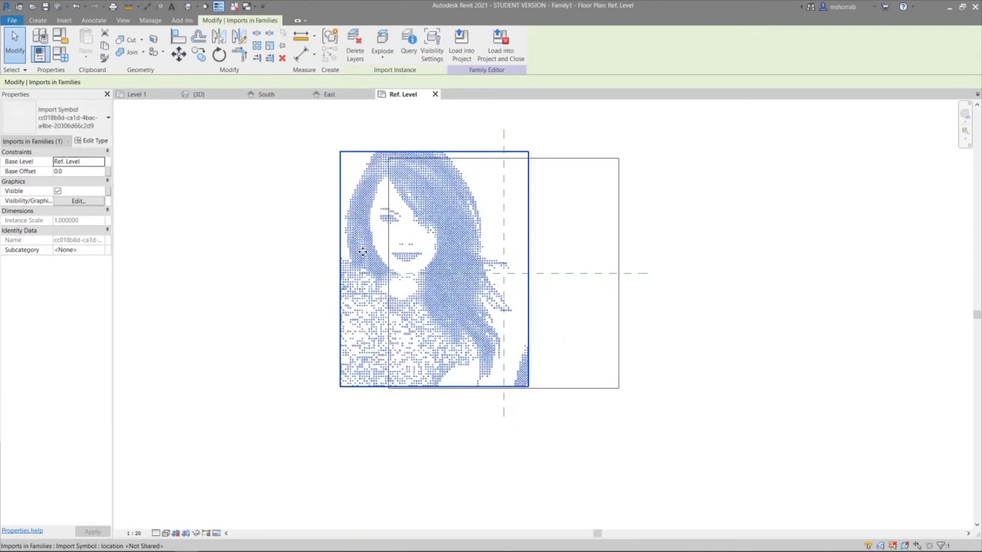
{"action": "left_click", "coordinate": [92, 141]}
{"action": "left_click", "coordinate": [516, 234]}
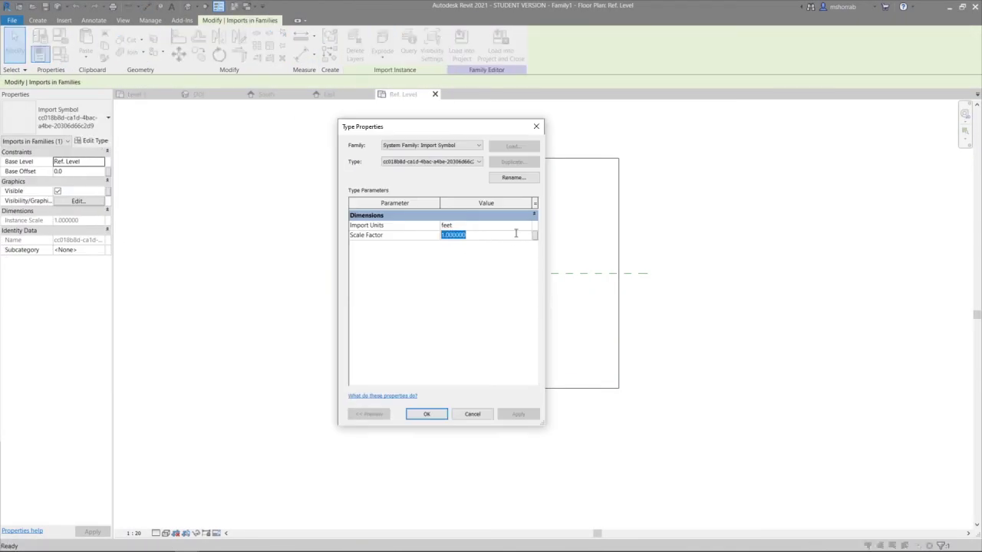
{"action": "left_click", "coordinate": [427, 414]}
- Reload the rescaled portrait family into the project and return to the project's 3D view
{"action": "scroll", "coordinate": [456, 399], "scroll_direction": "down", "scroll_amount": 3}
{"action": "scroll", "coordinate": [455, 391], "scroll_direction": "down", "scroll_amount": 4}
{"action": "middle_click_drag", "start_coordinate": [449, 394], "coordinate": [513, 395]}
{"action": "left_click", "coordinate": [680, 363]}
{"action": "left_click", "coordinate": [418, 234]}
{"action": "scroll", "coordinate": [415, 231], "scroll_direction": "up", "scroll_amount": 5}
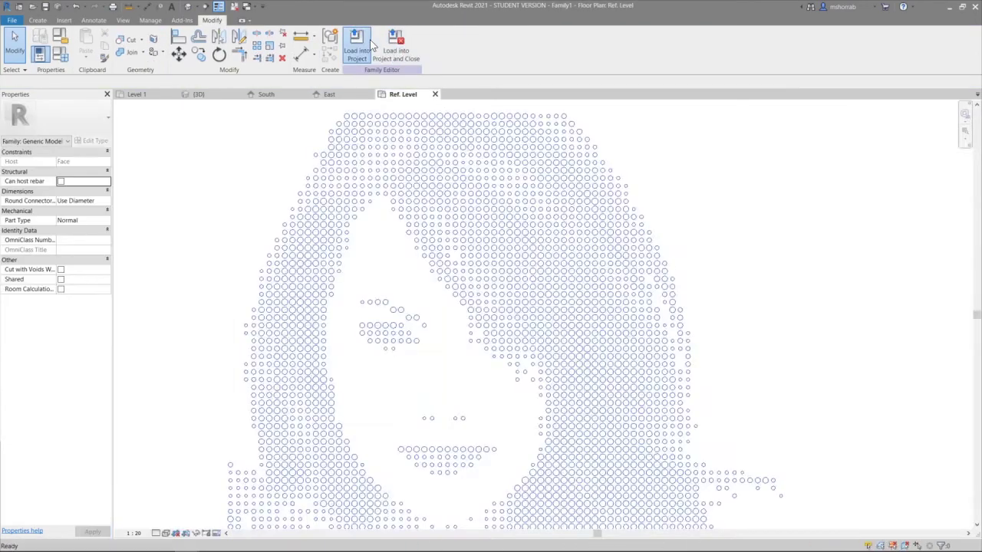
{"action": "left_click", "coordinate": [395, 44]}
{"action": "left_click", "coordinate": [450, 278]}
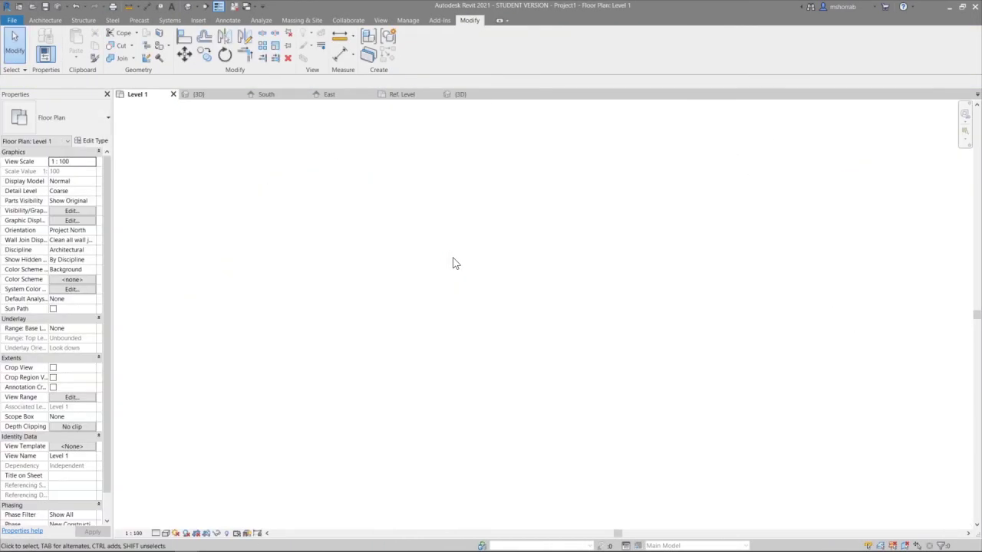
{"action": "left_click", "coordinate": [458, 94]}
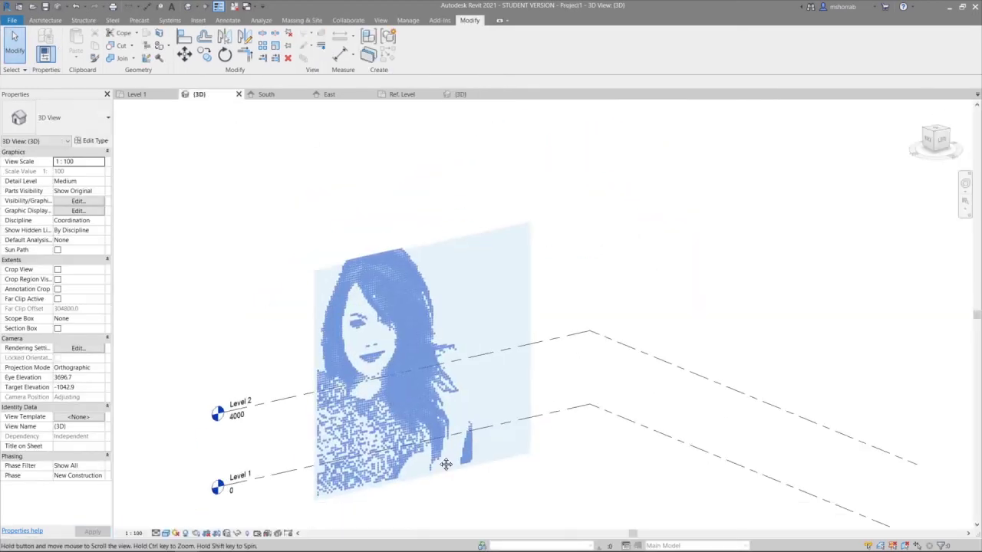
- Shorten the curtain wall by pulling its far end in to the portrait's edge
{"action": "middle_click_drag", "start_coordinate": [446, 464], "coordinate": [489, 424]}
{"action": "middle_click_drag", "start_coordinate": [741, 406], "coordinate": [350, 250], "text": "shift"}
{"action": "left_click", "coordinate": [450, 279]}
{"action": "left_click", "coordinate": [711, 290]}
{"action": "left_click", "coordinate": [579, 460]}
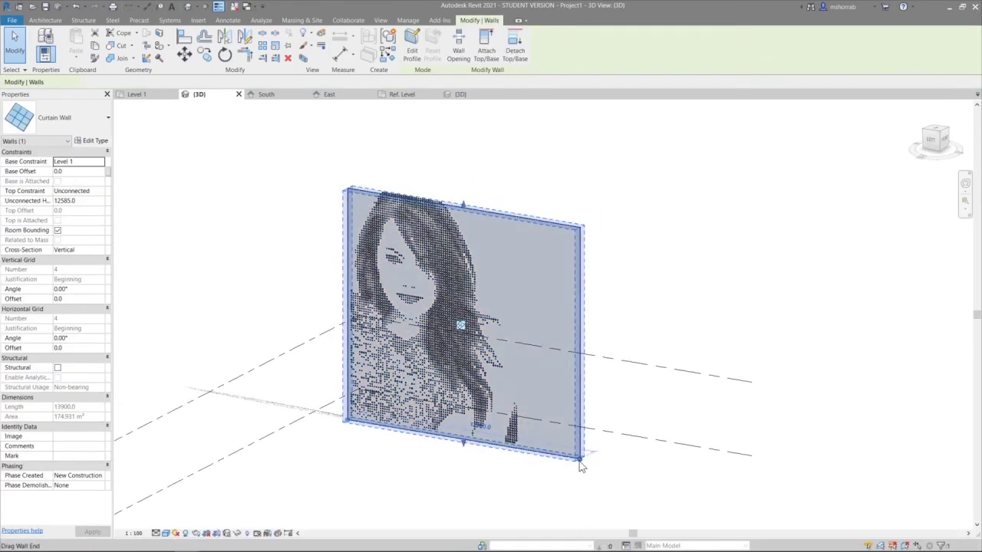
{"action": "left_click_drag", "start_coordinate": [580, 460], "coordinate": [517, 449]}
{"action": "left_click", "coordinate": [537, 357]}
{"action": "middle_click_drag", "start_coordinate": [536, 357], "coordinate": [564, 314], "text": "shift"}
{"action": "scroll", "coordinate": [468, 307], "scroll_direction": "up", "scroll_amount": 3}
{"action": "scroll", "coordinate": [468, 307], "scroll_direction": "down", "scroll_amount": 2}
{"action": "middle_click_drag", "start_coordinate": [467, 307], "coordinate": [552, 264]}
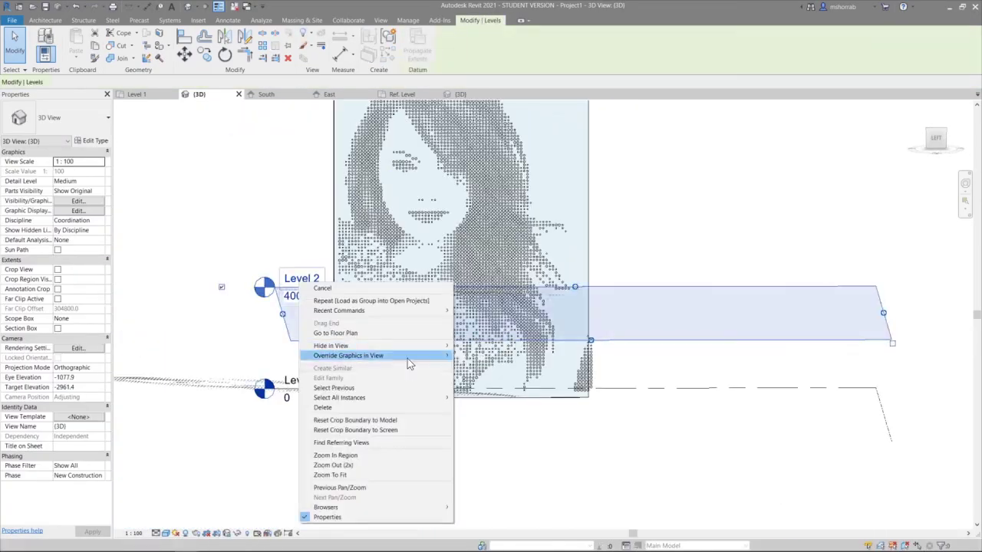